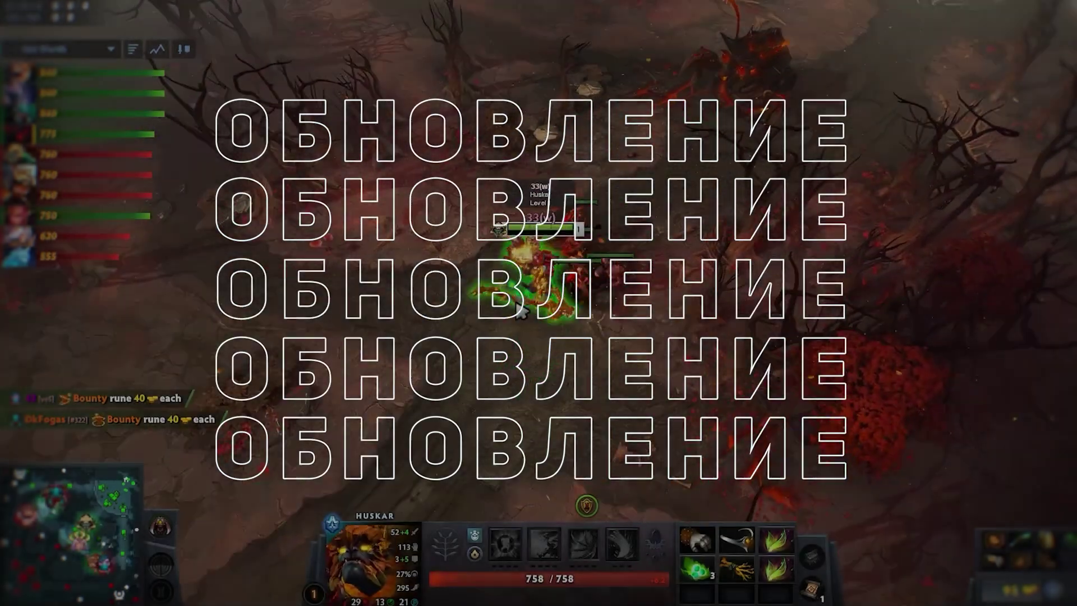
right_click(552, 393)
right_click(452, 332)
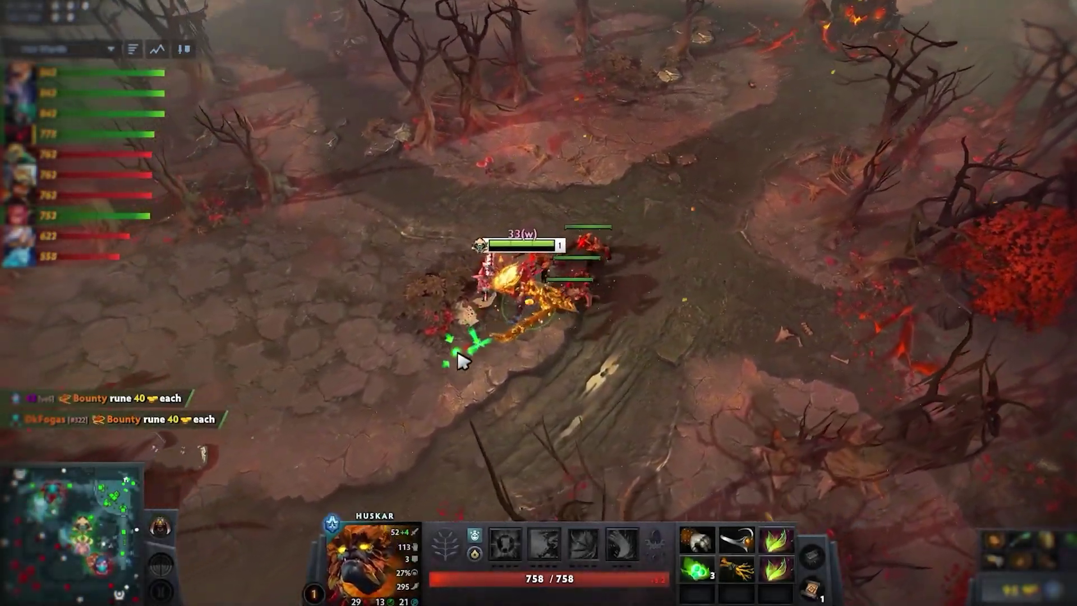
right_click(502, 377)
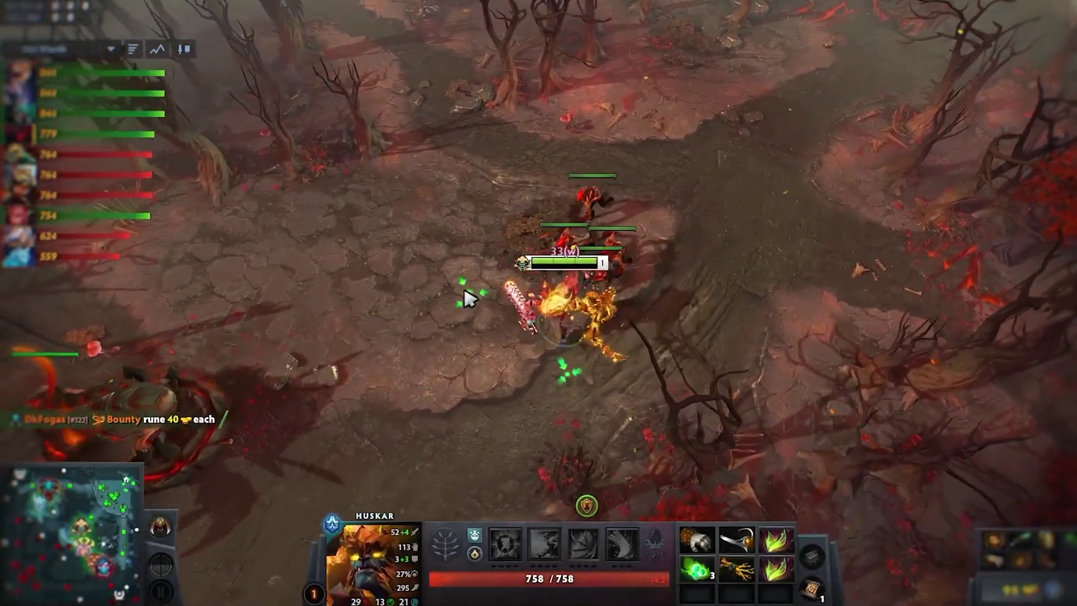
right_click(464, 305)
right_click(519, 330)
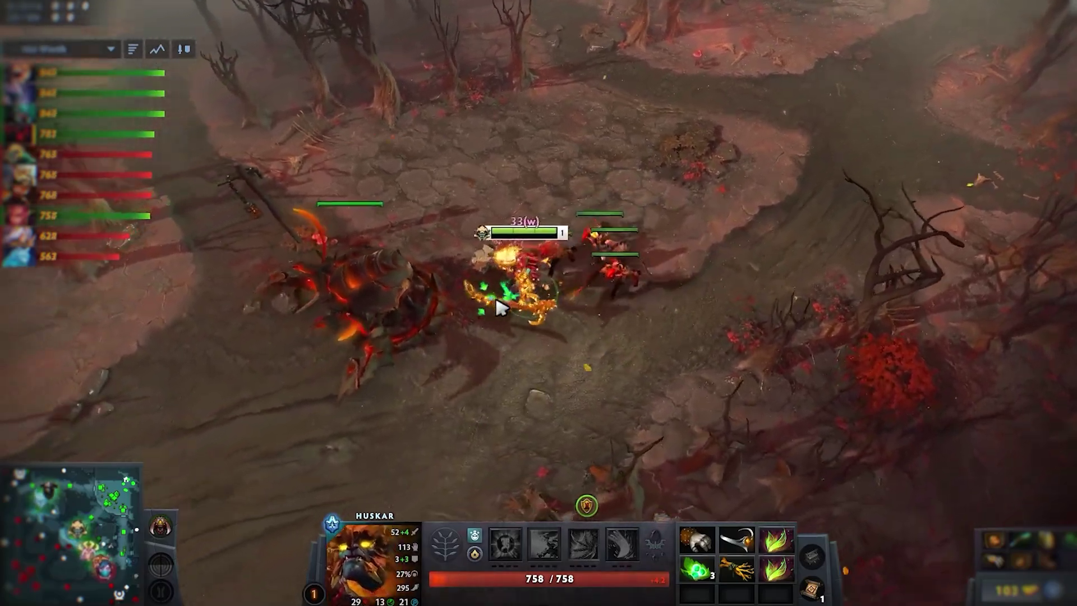
right_click(584, 404)
right_click(564, 417)
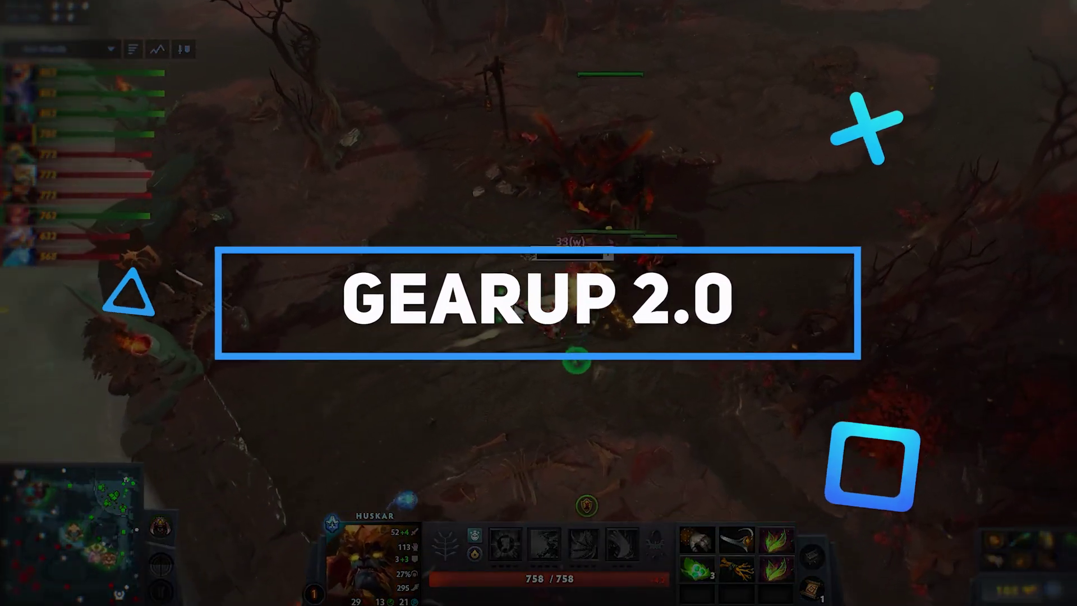
right_click(570, 384)
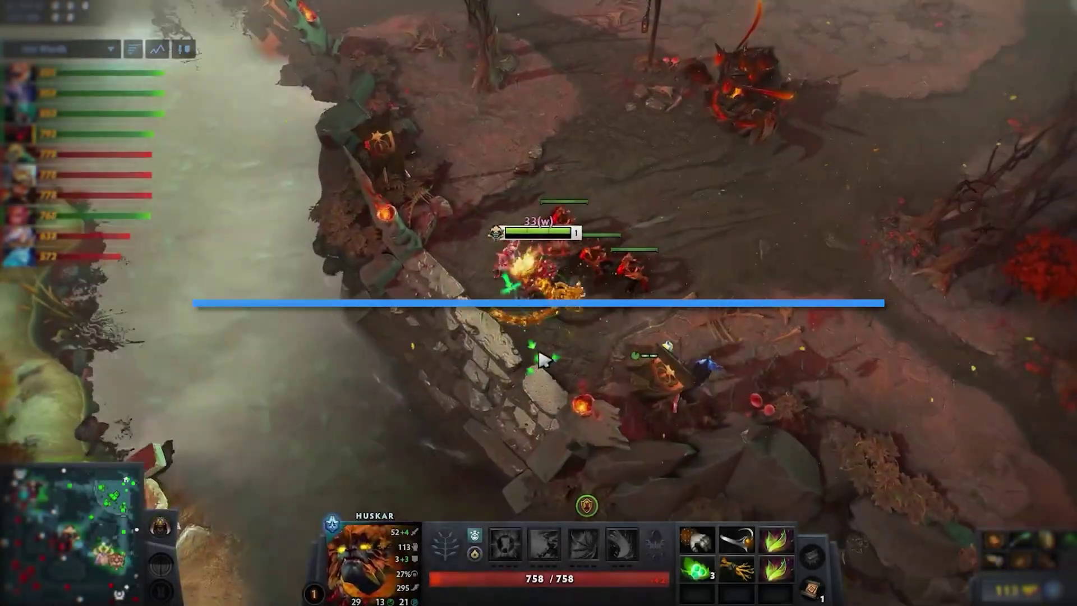
right_click(553, 351)
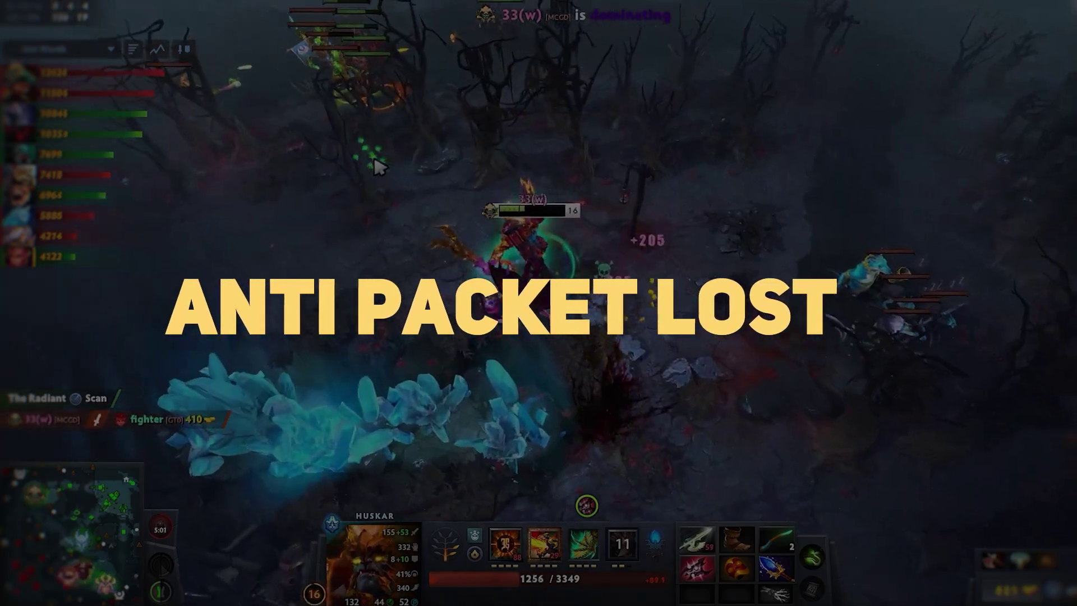
right_click(418, 216)
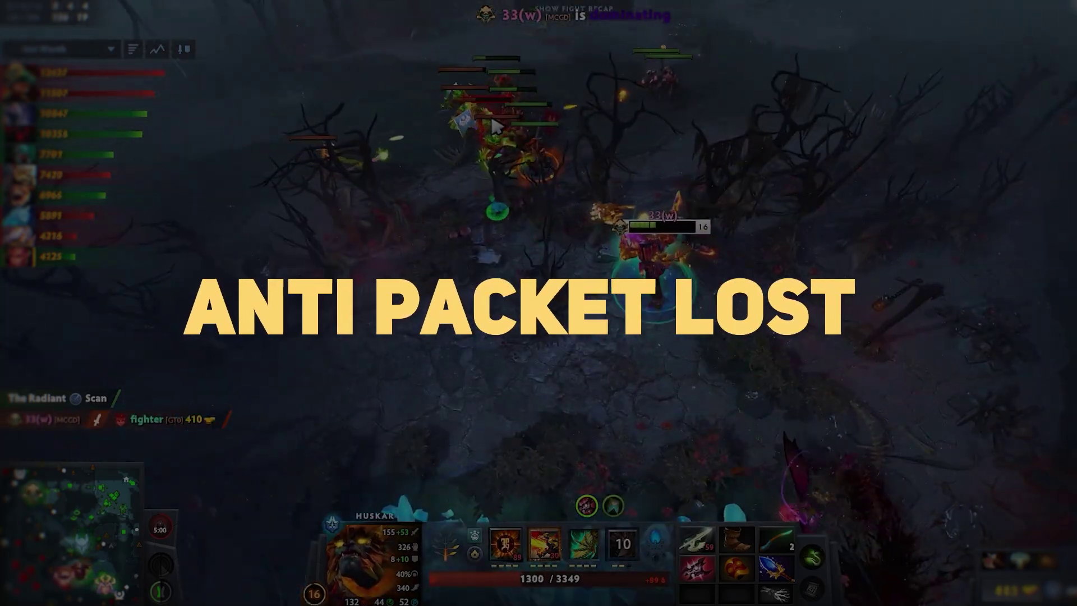
right_click(389, 123)
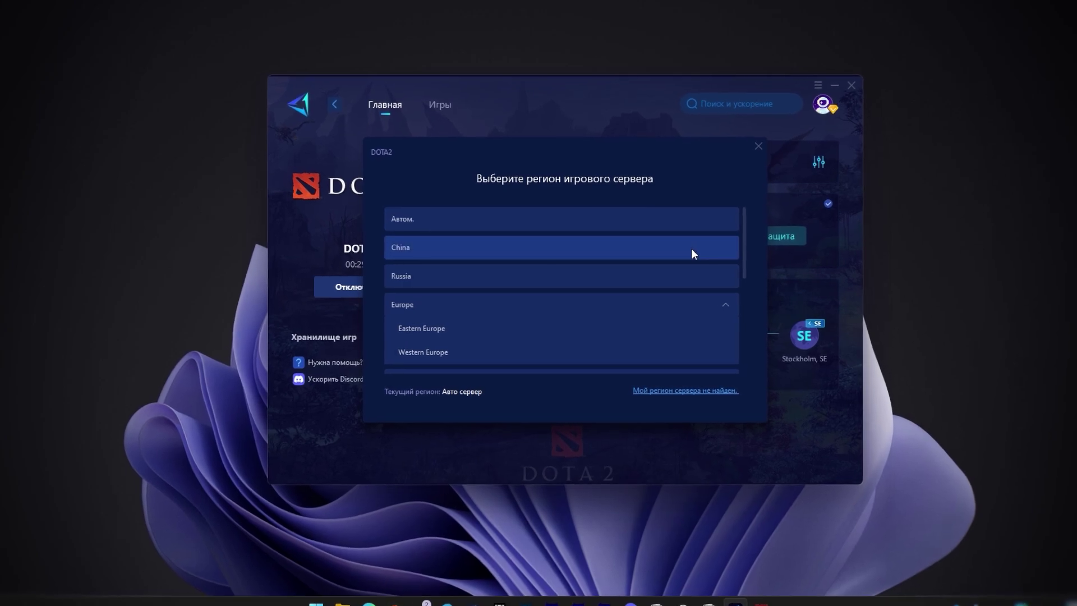
- Look through the list of available game server regions for Dota 2
scroll(687, 255, "down", 3)
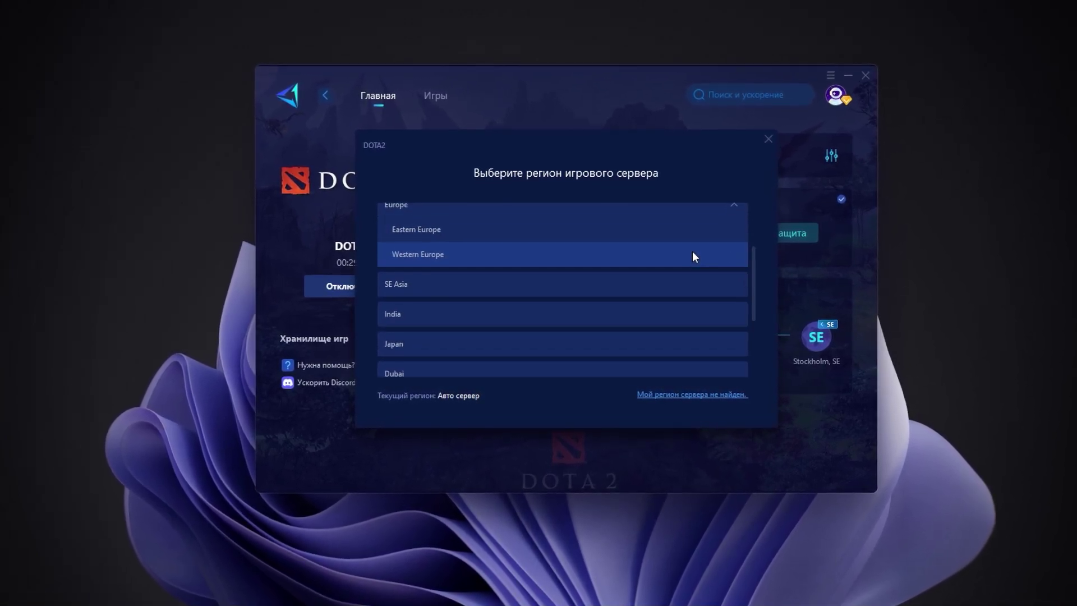
scroll(694, 252, "down", 4)
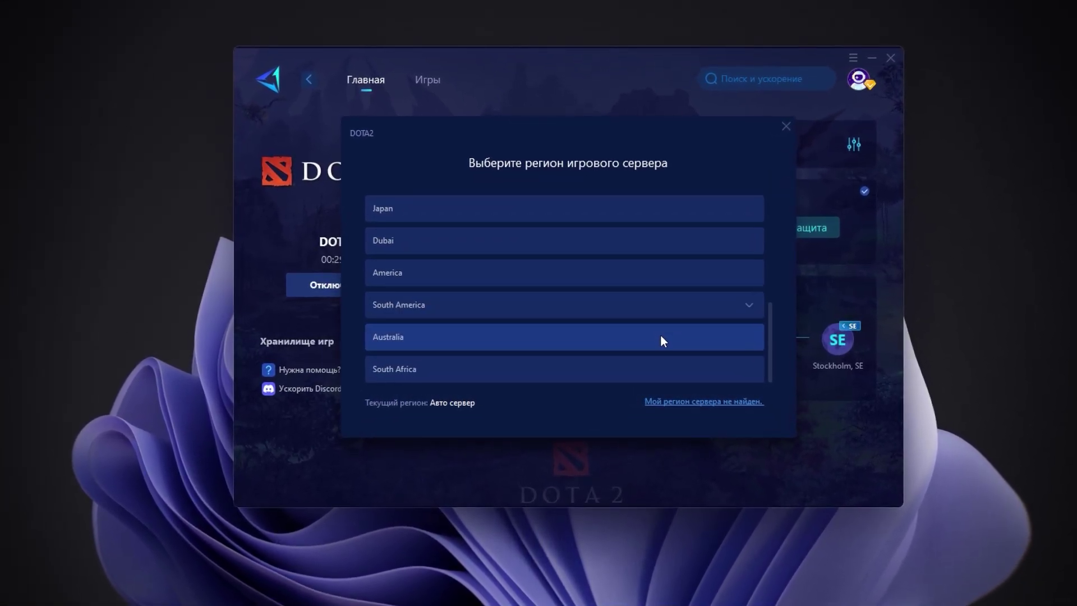
scroll(663, 341, "up", 4)
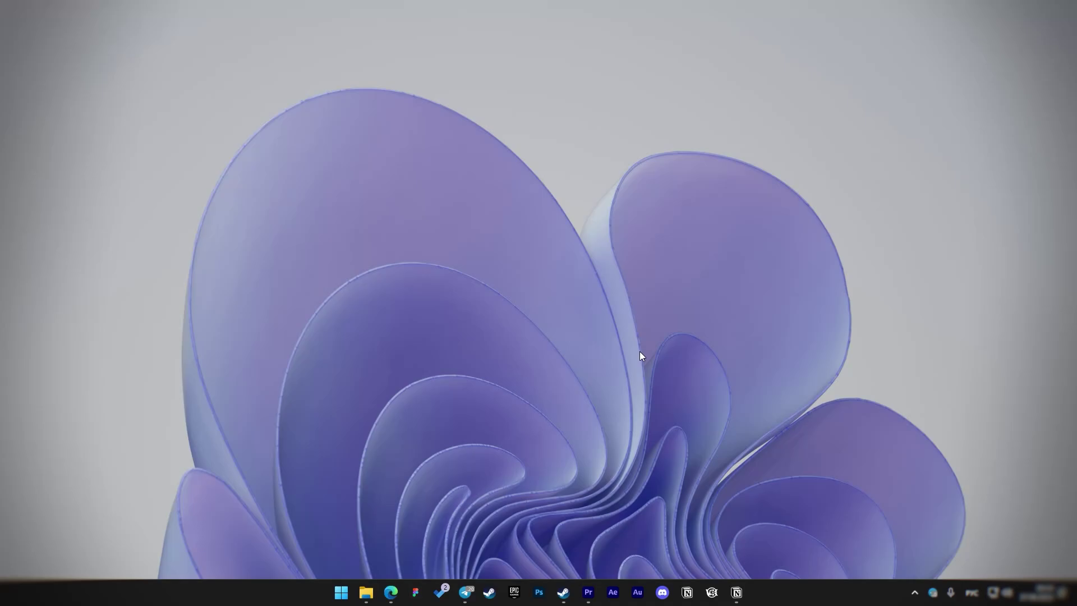
- Switch to Steam and open the properties of Dota 2 from the game library
left_click(563, 592)
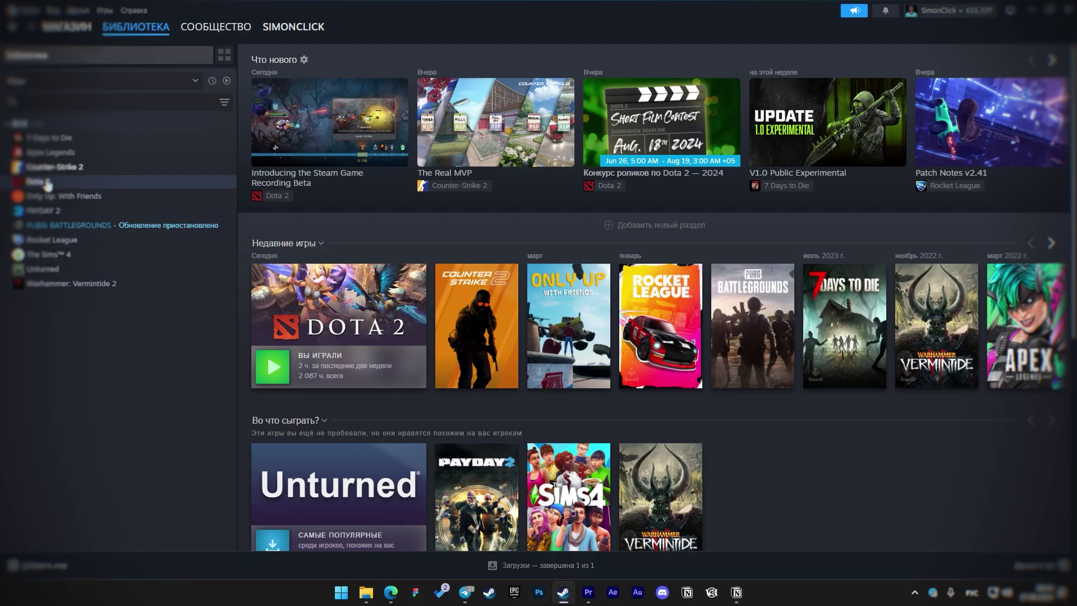
left_click(47, 182)
right_click(48, 182)
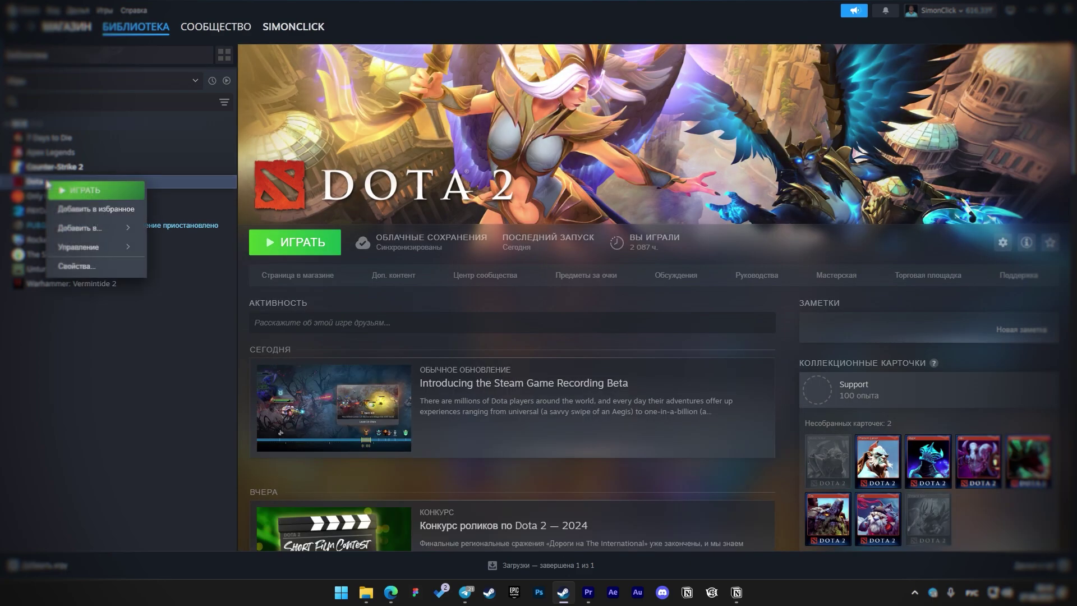
left_click(84, 267)
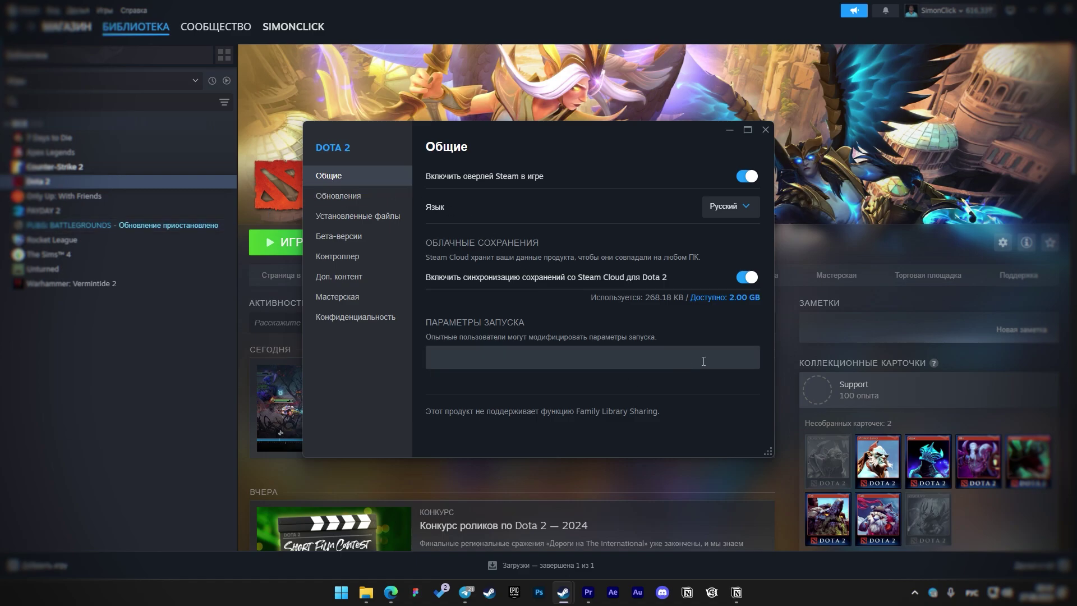
- Enter the Dota 2 launch options "-novid -high -noaafonts +fps_max 0" using the English keyboard layout
key("alt+shift")
left_click(704, 360)
type("-nov")
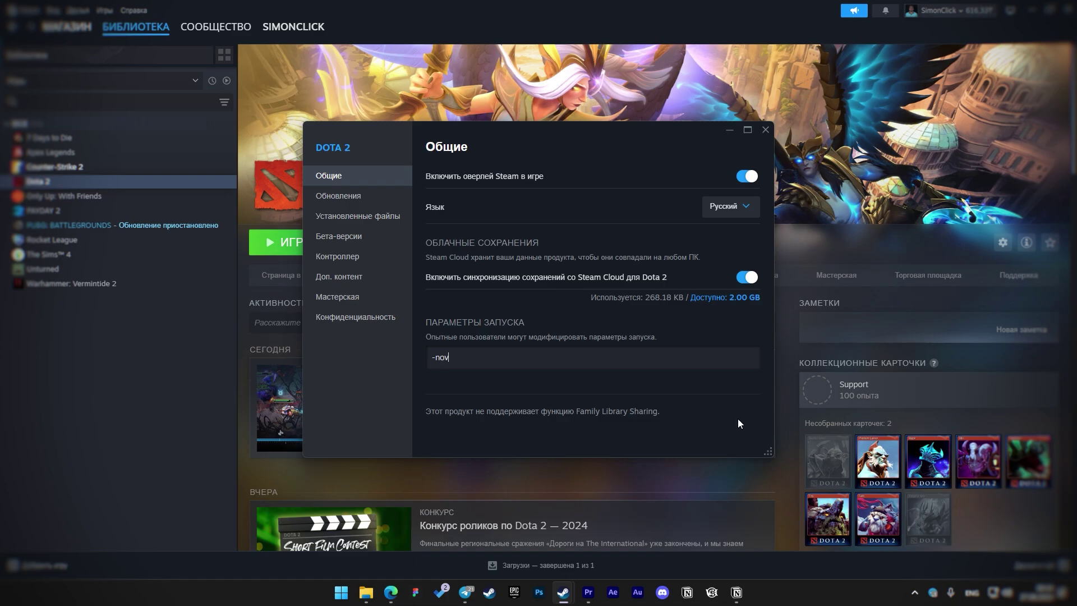
type("id -high -noaafonts +fps_max 0")
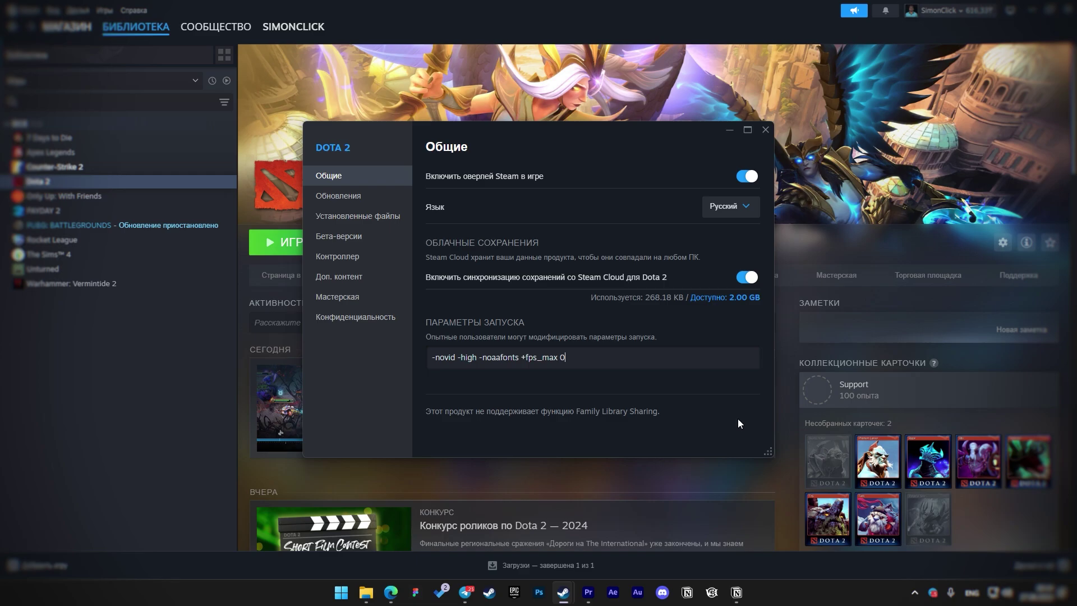
- Append "-map dota -nocrashdialog -novr -nod3dex +cl_clock_recvmargin_enable 0" to the Dota 2 launch options
type(" -map dota")
type("-nocrashdialog")
type("-novr")
type("-nod")
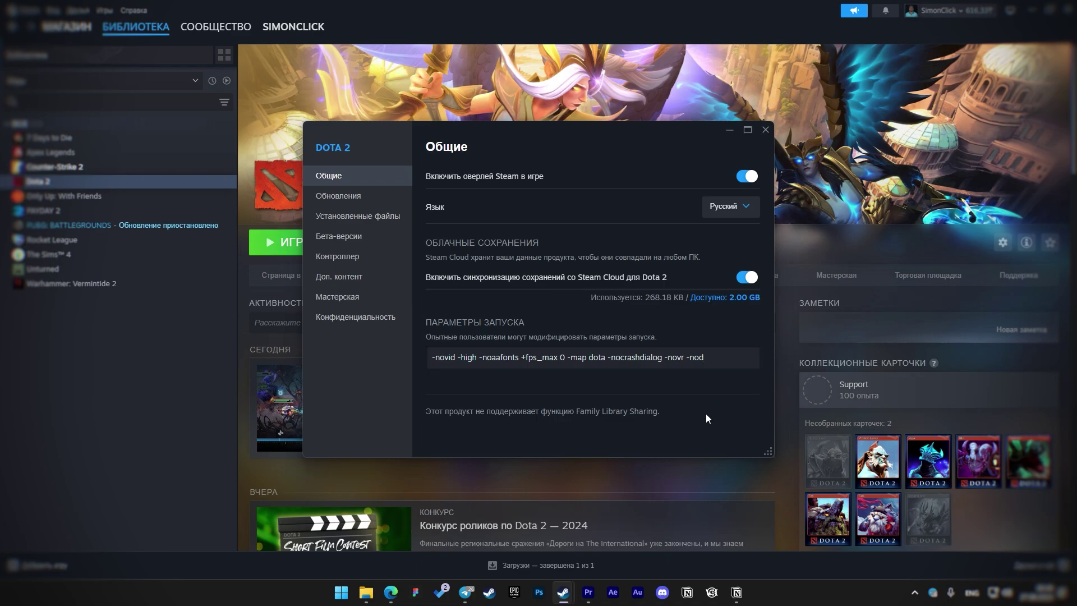
type("3dex +cl_clock_re")
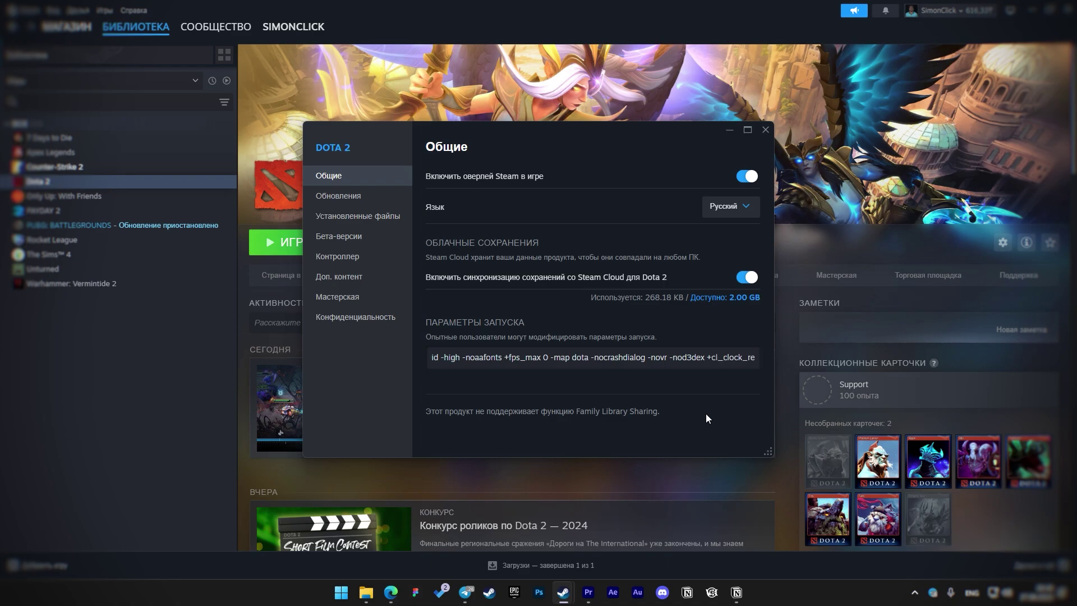
type("cvmarg")
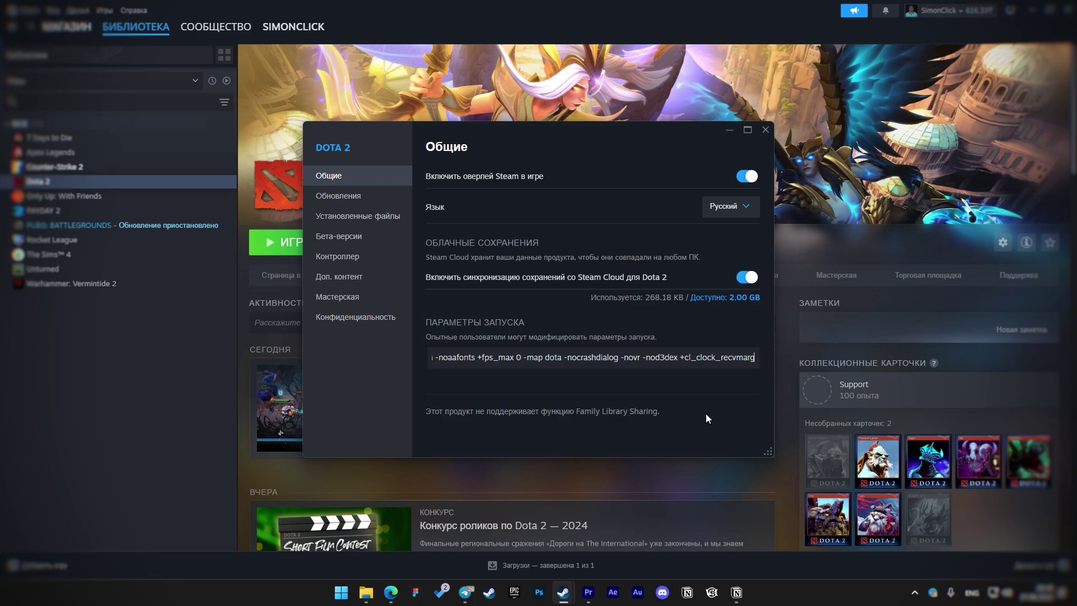
type("in_enable 0")
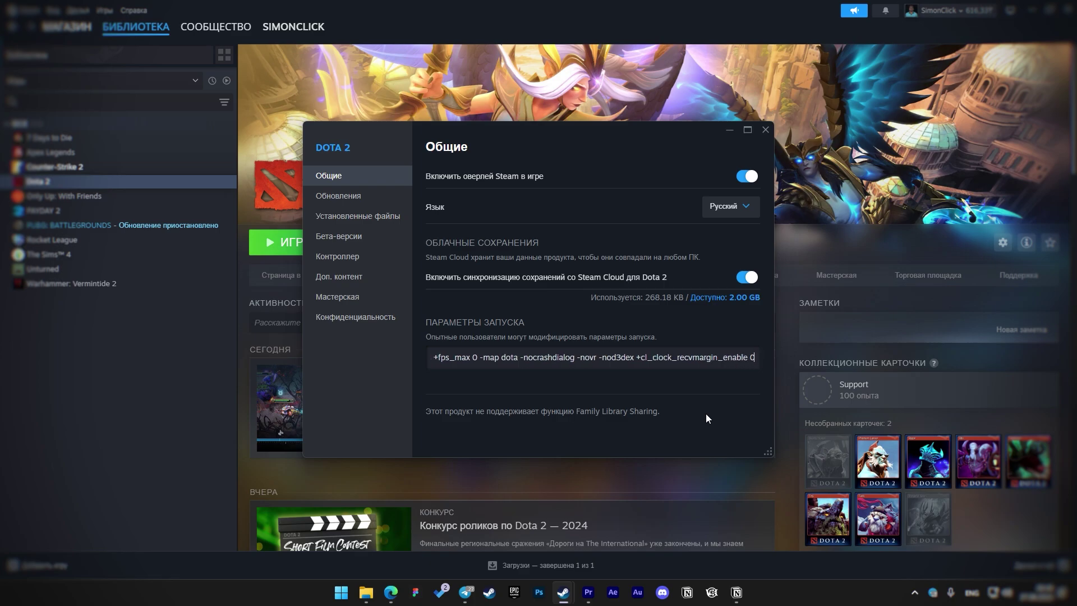
left_click(735, 379)
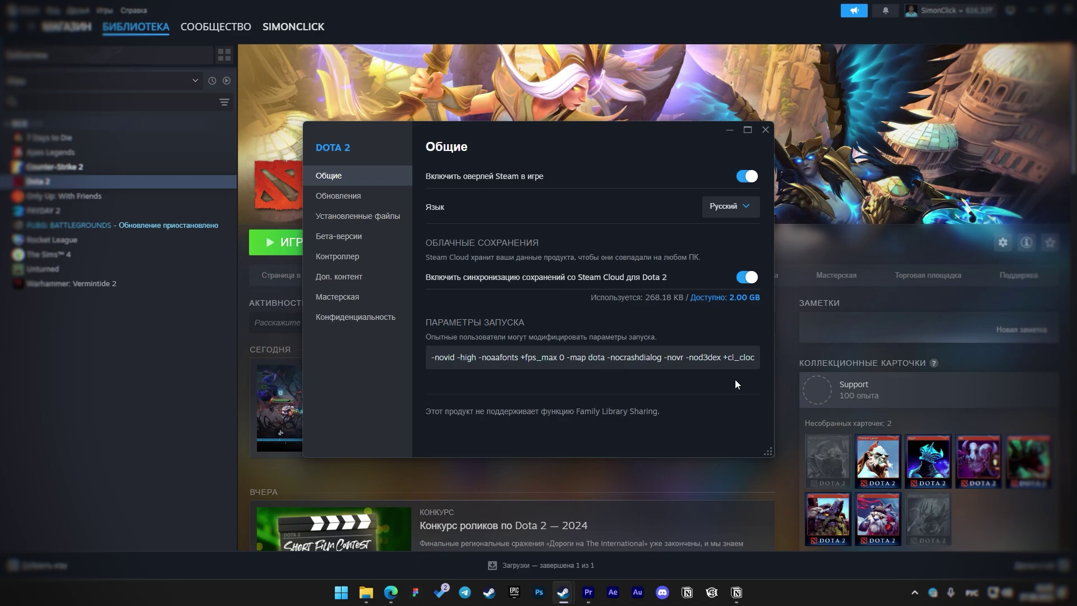
- Browse Dota 2's installed files and go to the game\bin\win64 folder
left_click(385, 217)
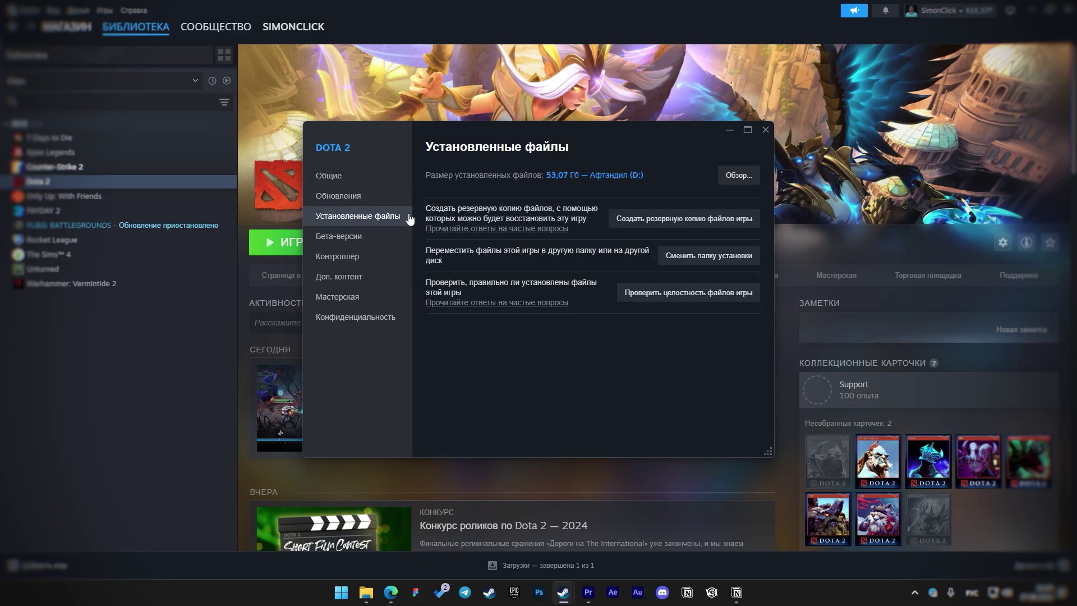
left_click(741, 178)
left_click_drag(518, 133, 620, 112)
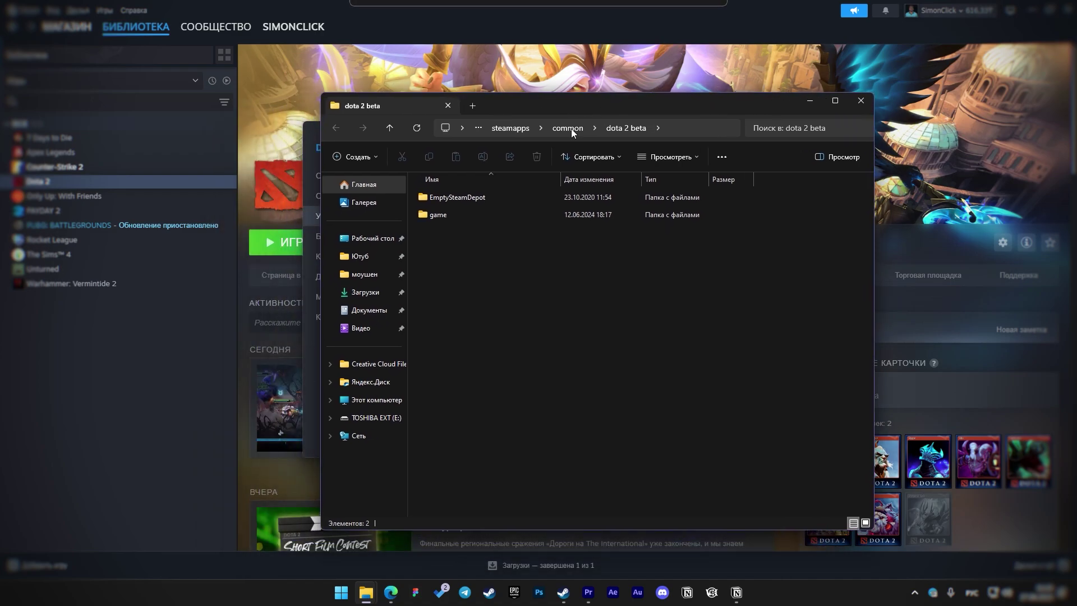
double_click(458, 212)
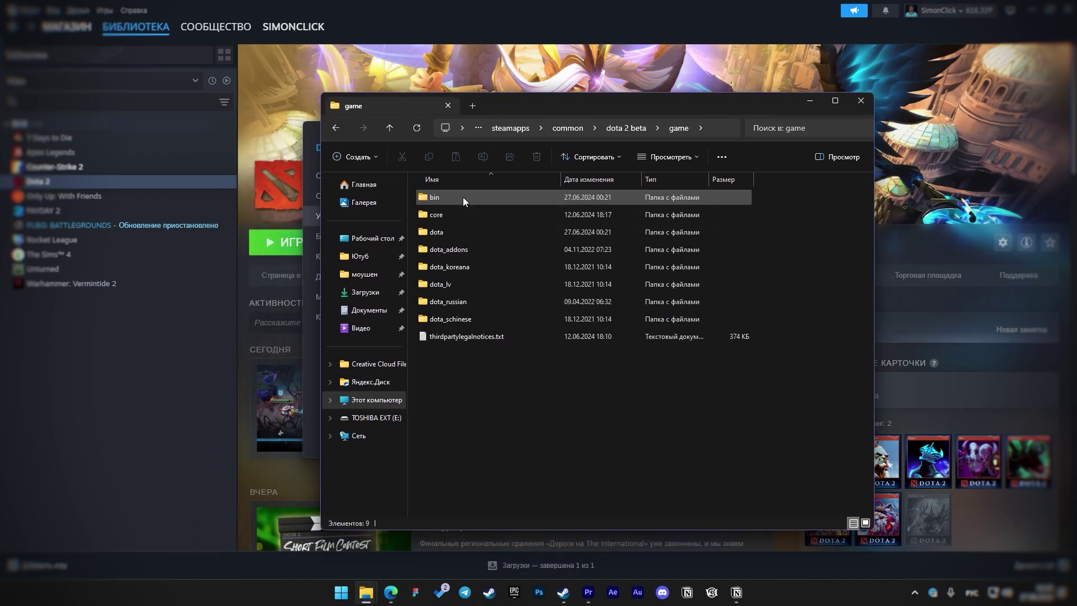
double_click(463, 197)
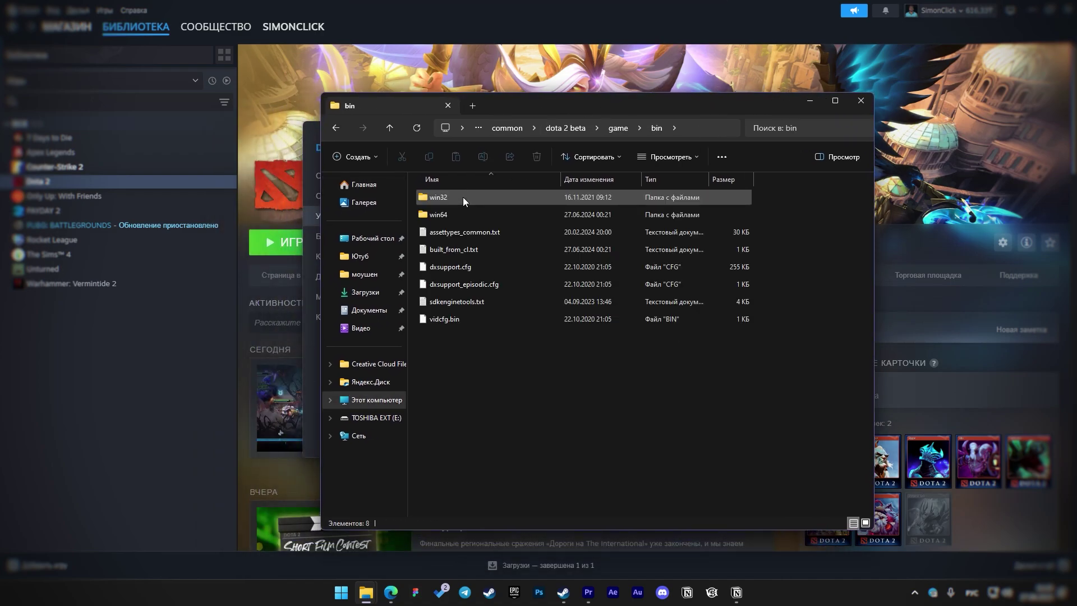
double_click(456, 213)
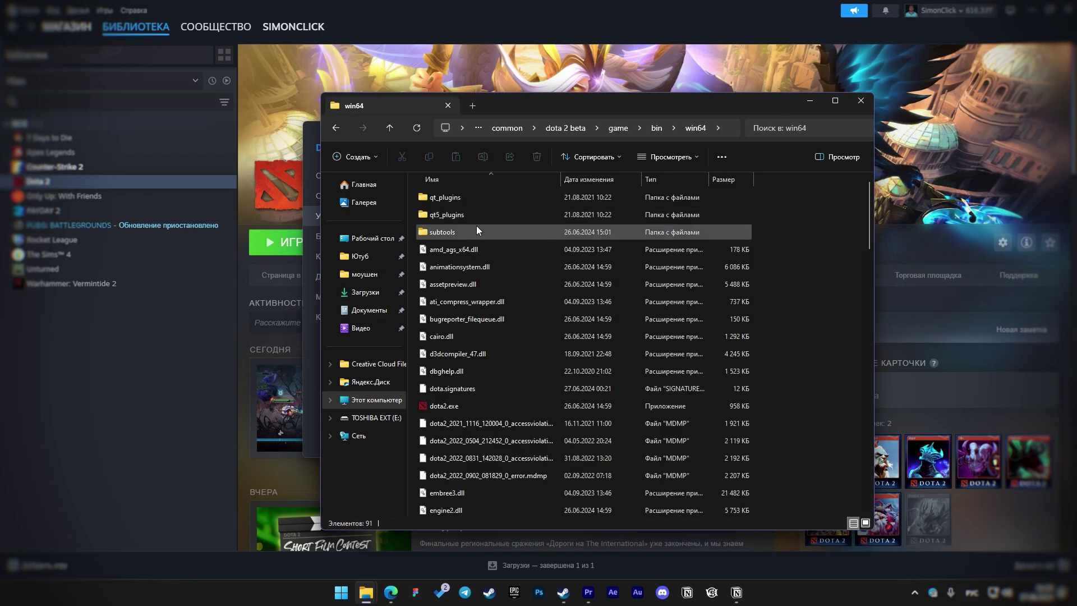
- Disable full-screen optimization in the compatibility properties of dota2.exe and apply the change
scroll(482, 252, "down", 3)
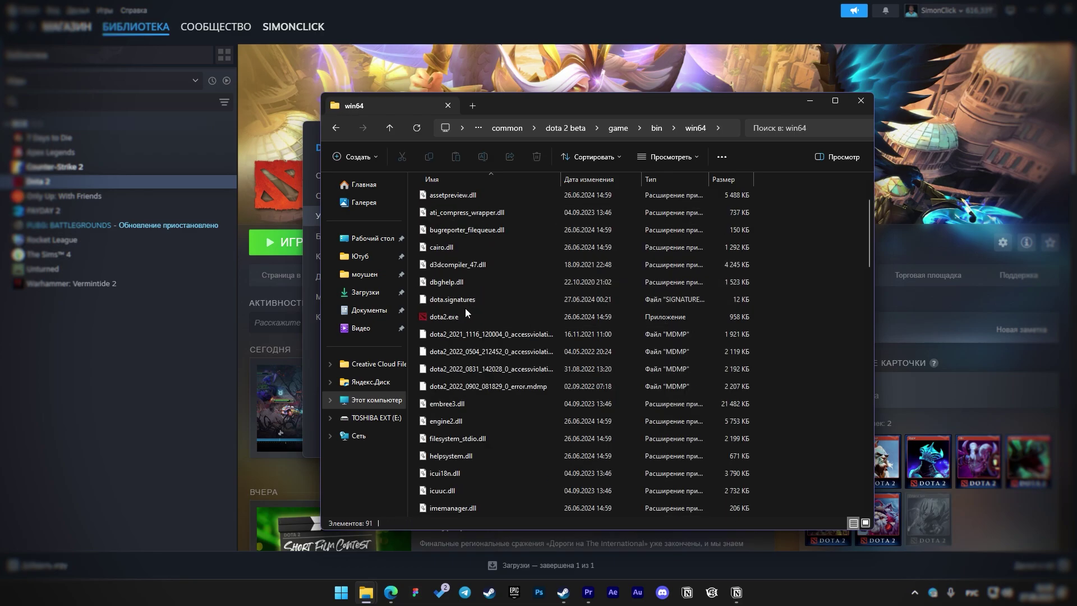
left_click(460, 318)
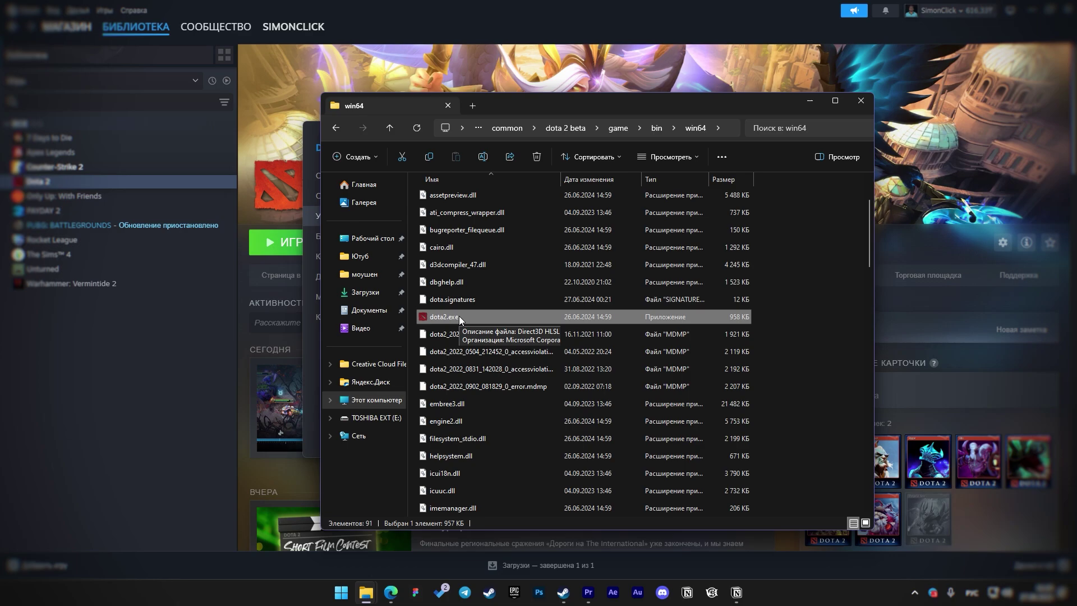
right_click(459, 319)
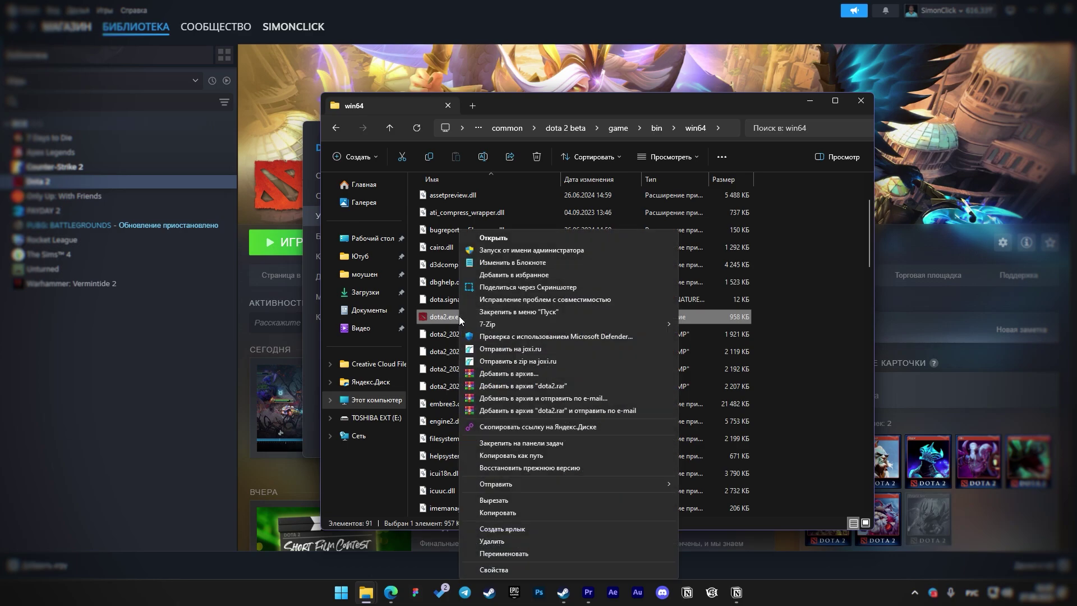
left_click(494, 569)
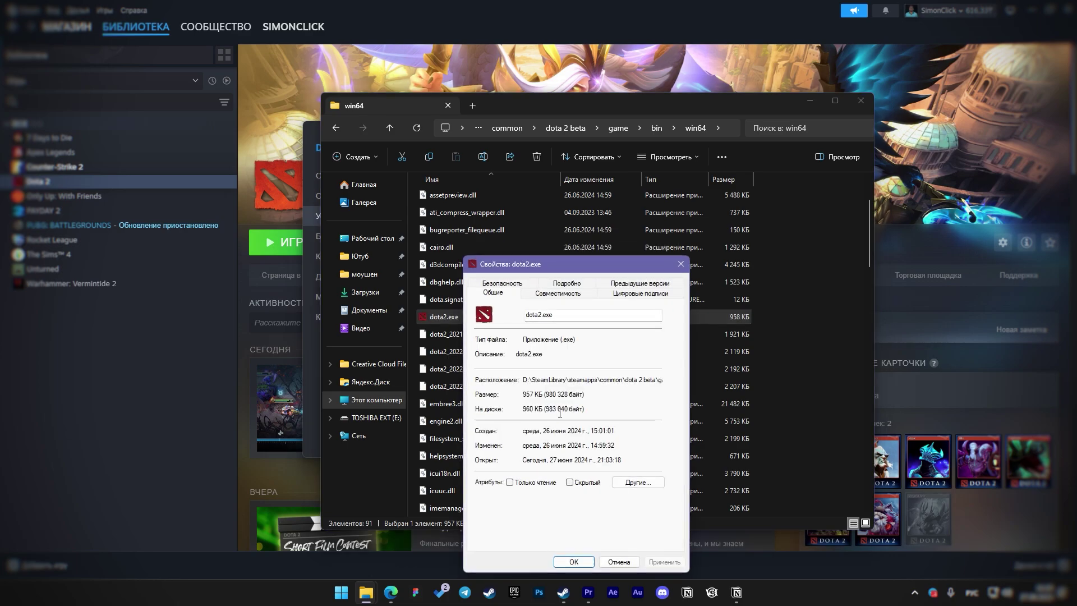
left_click(559, 297)
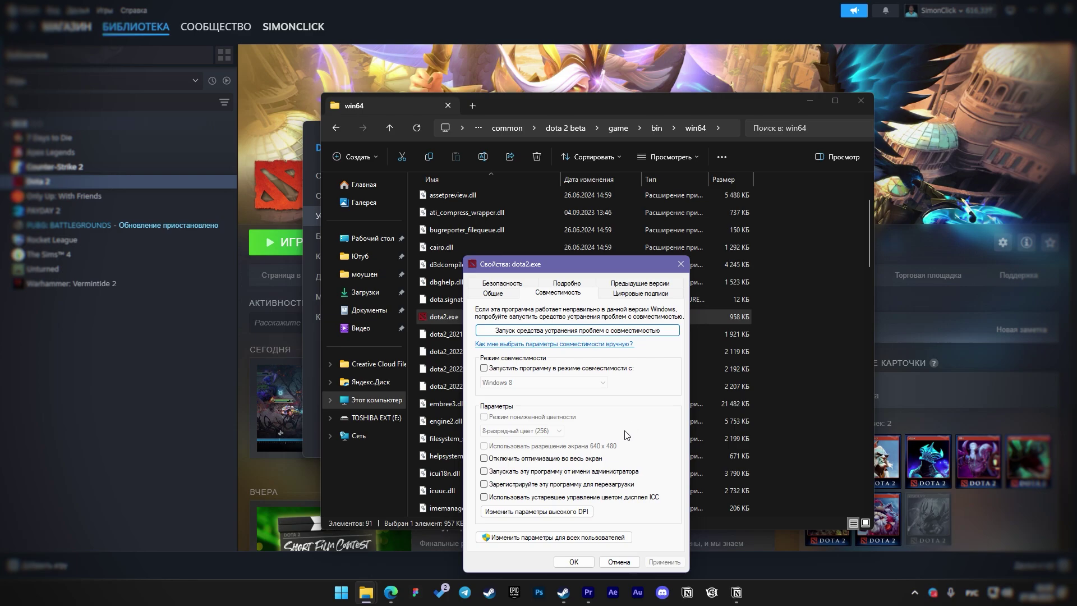
left_click(583, 460)
left_click(664, 562)
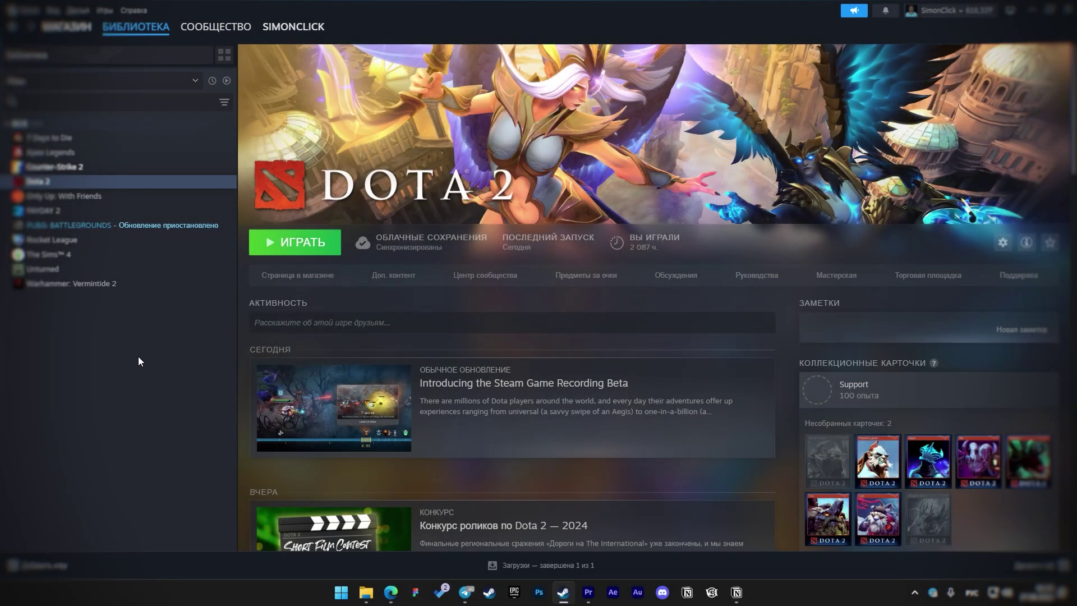
- Select the "Dota 2 - Vulkan support" additional content for installation in Dota 2's Steam properties
right_click(51, 185)
left_click(93, 274)
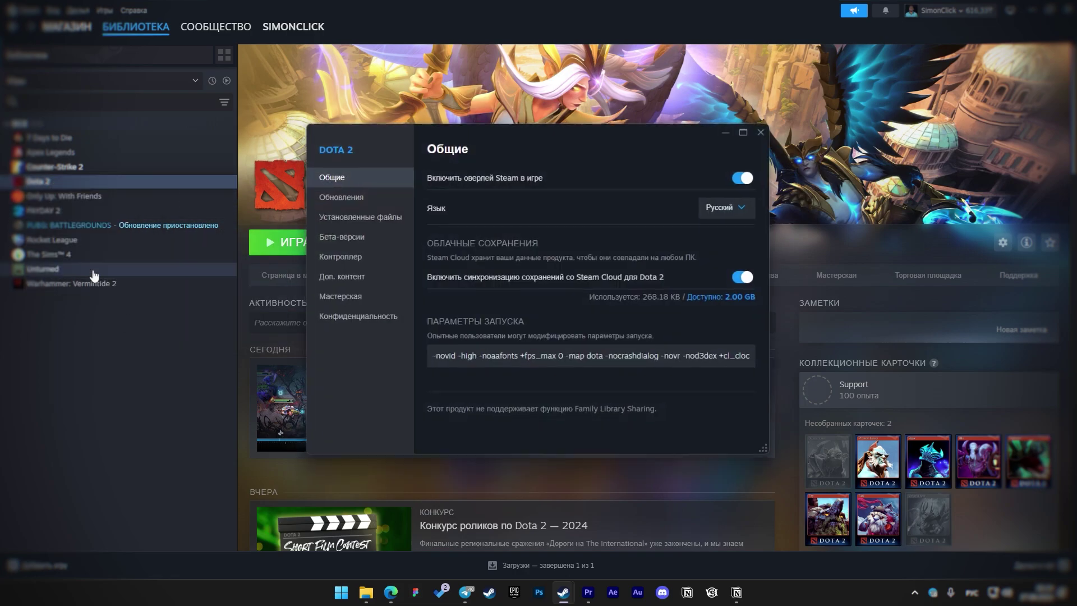
left_click(364, 281)
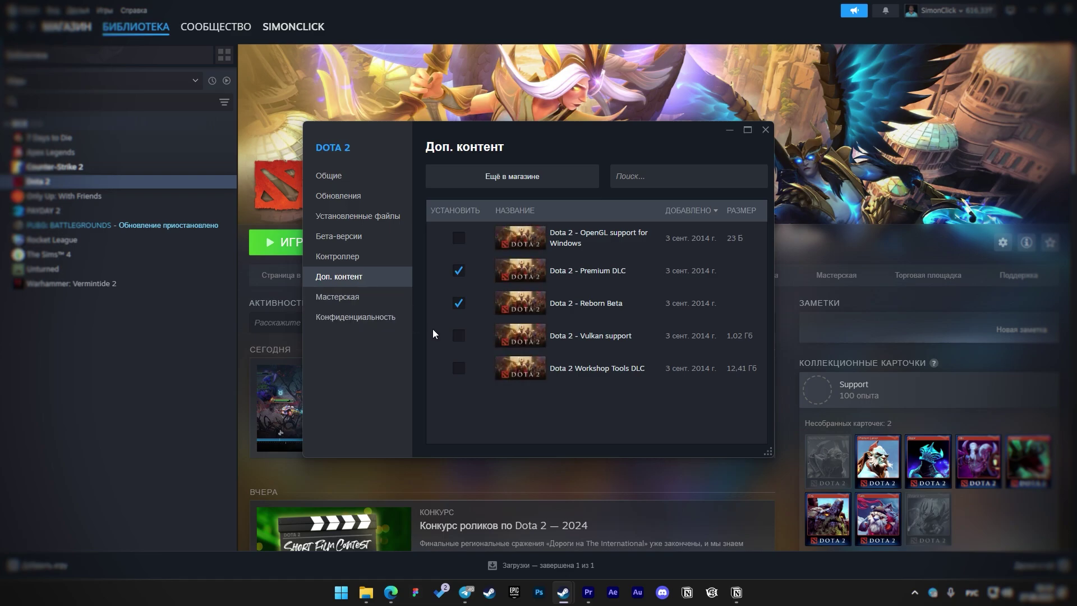
left_click(458, 336)
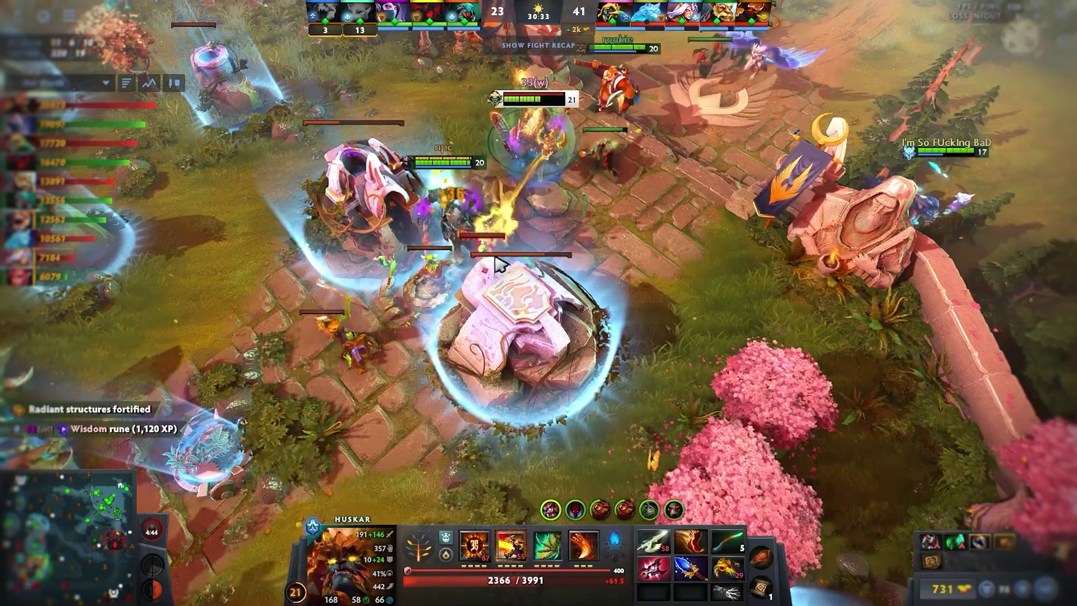
right_click(698, 192)
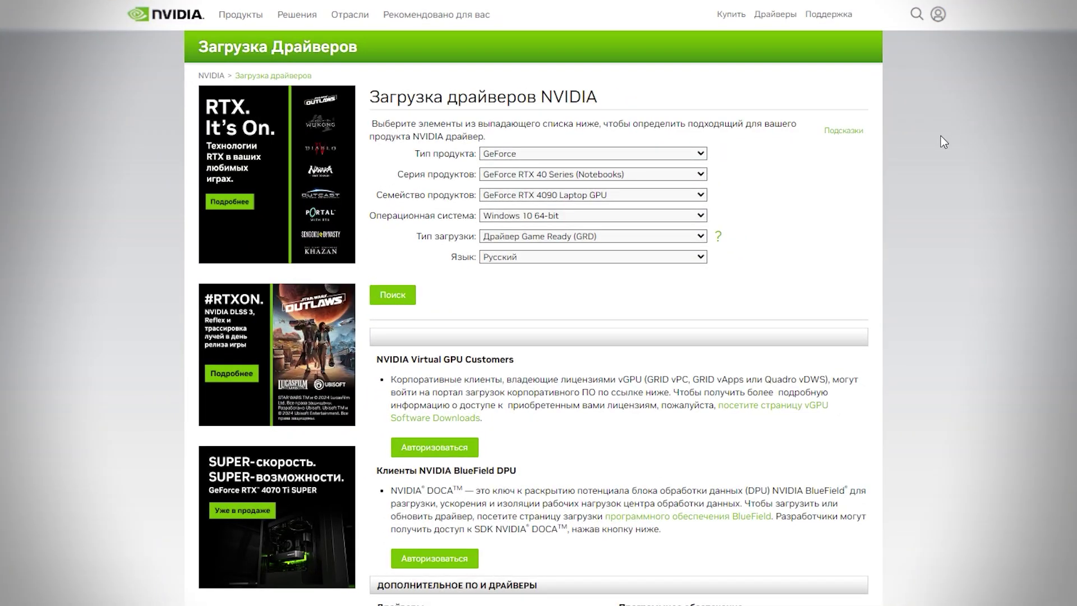
- Set the NVIDIA driver search to GeForce RTX 20 Series, GeForce RTX 2060, Windows 11 and the Game Ready (GRD) driver type
left_click(670, 175)
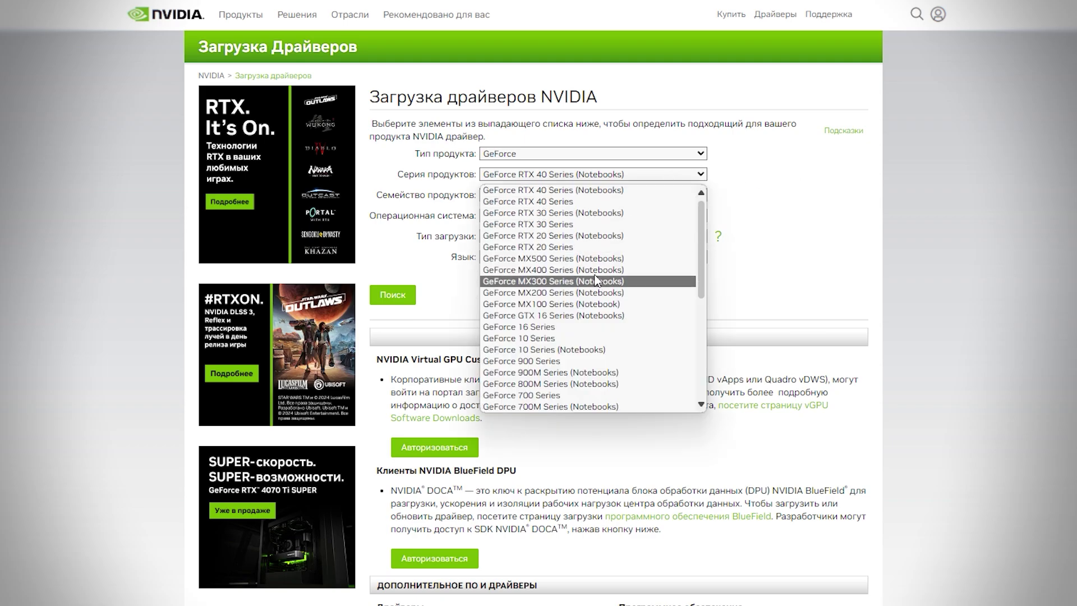
left_click(581, 247)
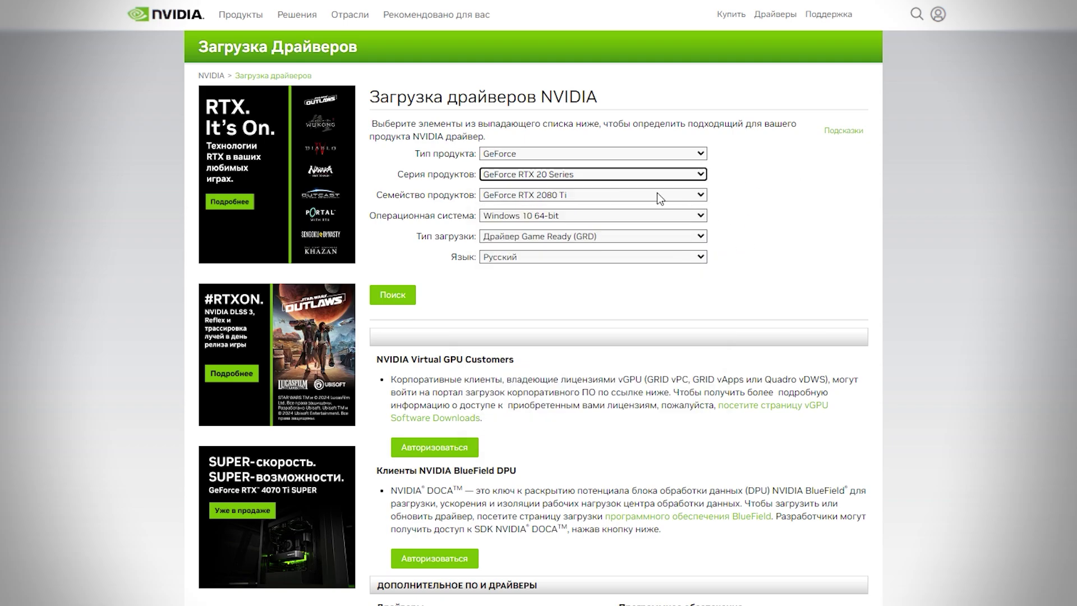
left_click(575, 195)
left_click(557, 279)
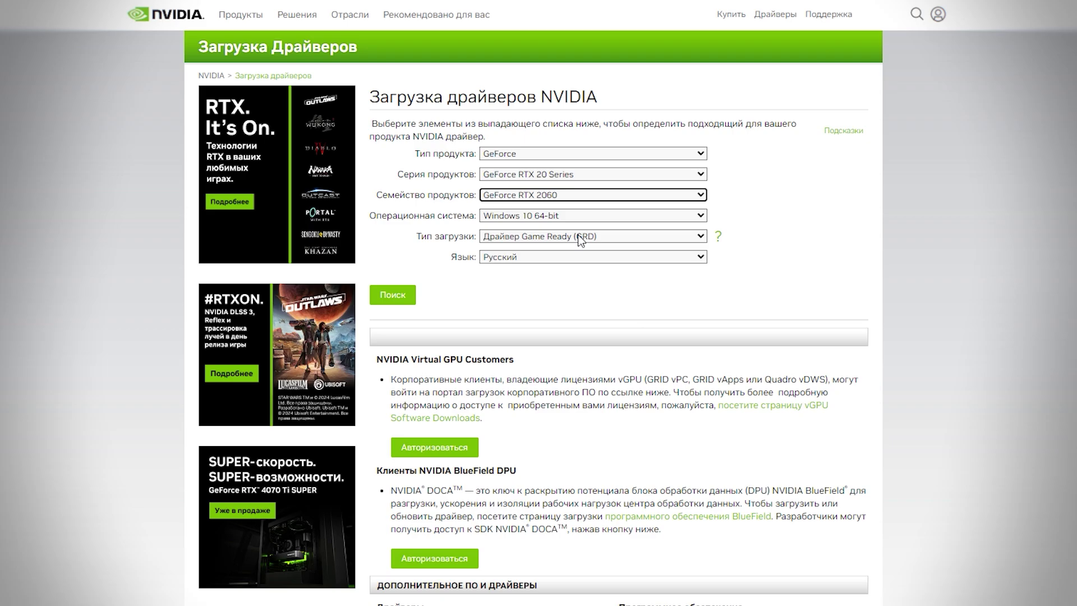
left_click(564, 218)
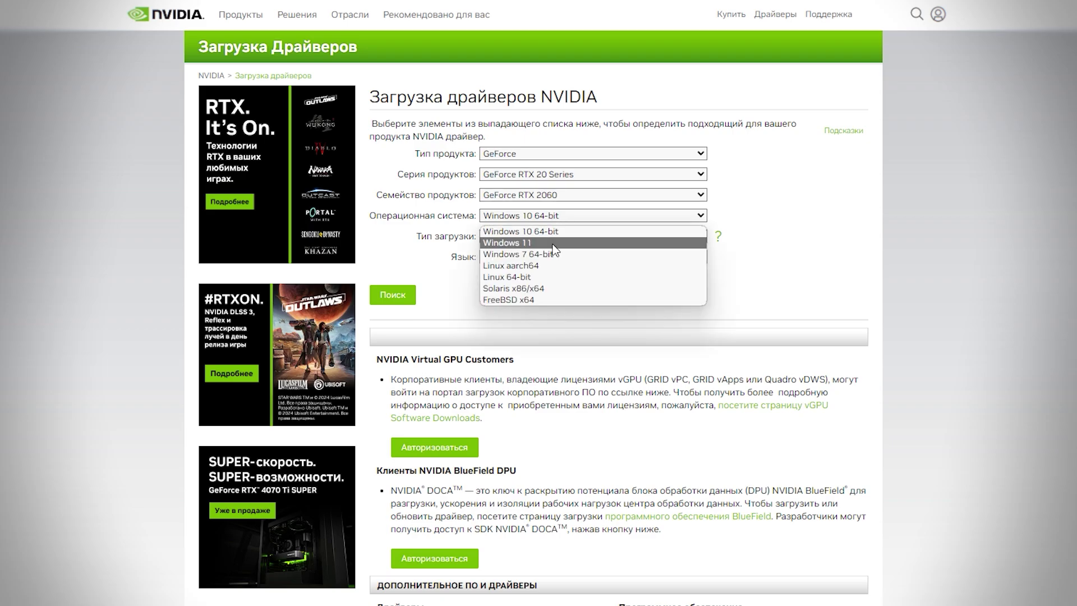
left_click(557, 244)
left_click(596, 237)
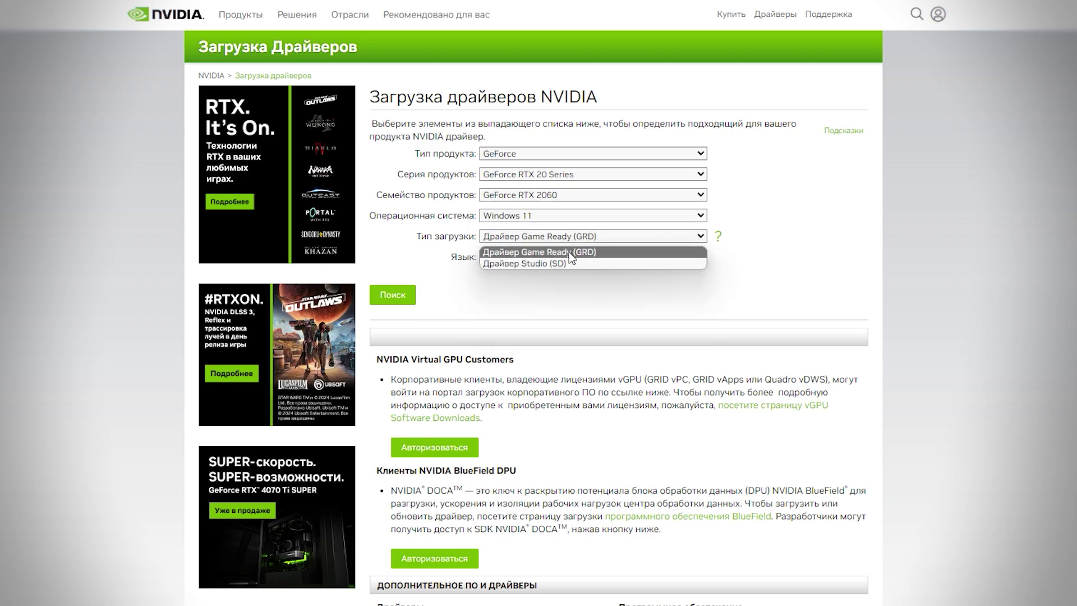
left_click(603, 253)
- Search for the matching GeForce Game Ready driver and download it
left_click(497, 313)
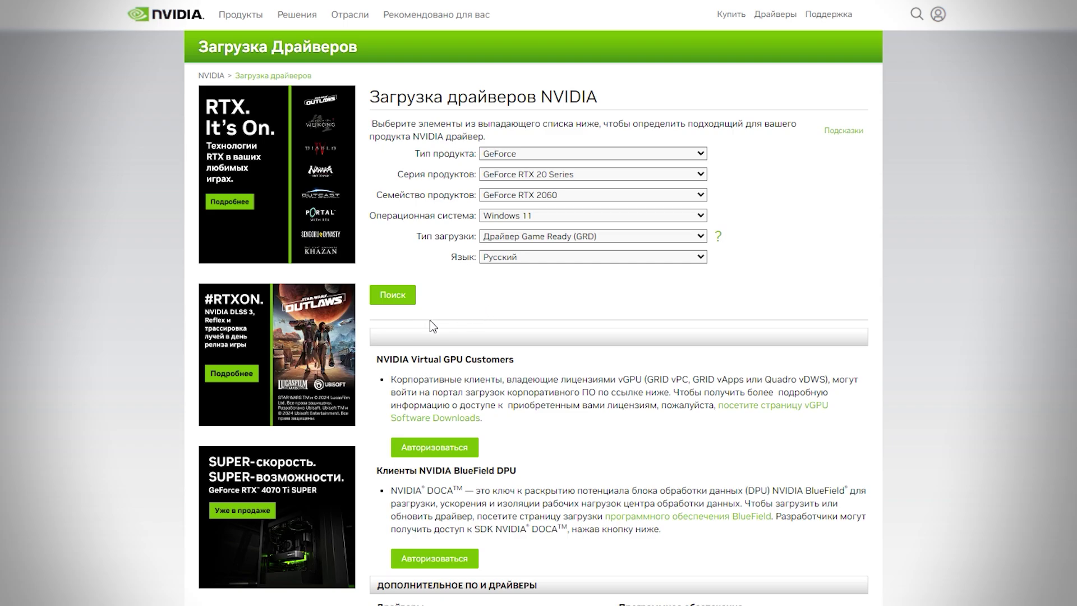
left_click(393, 295)
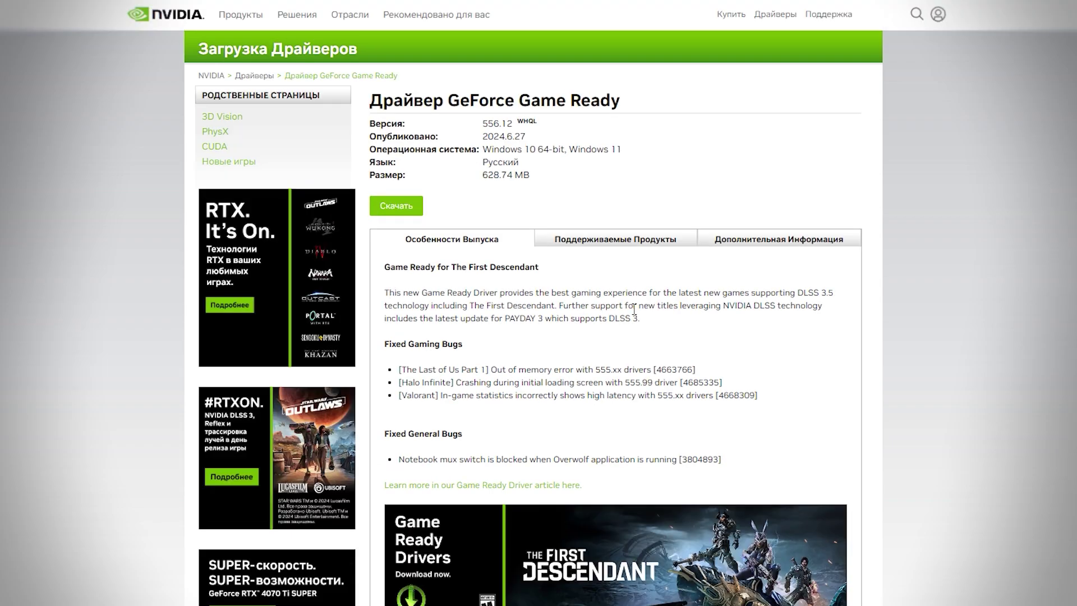
left_click(397, 210)
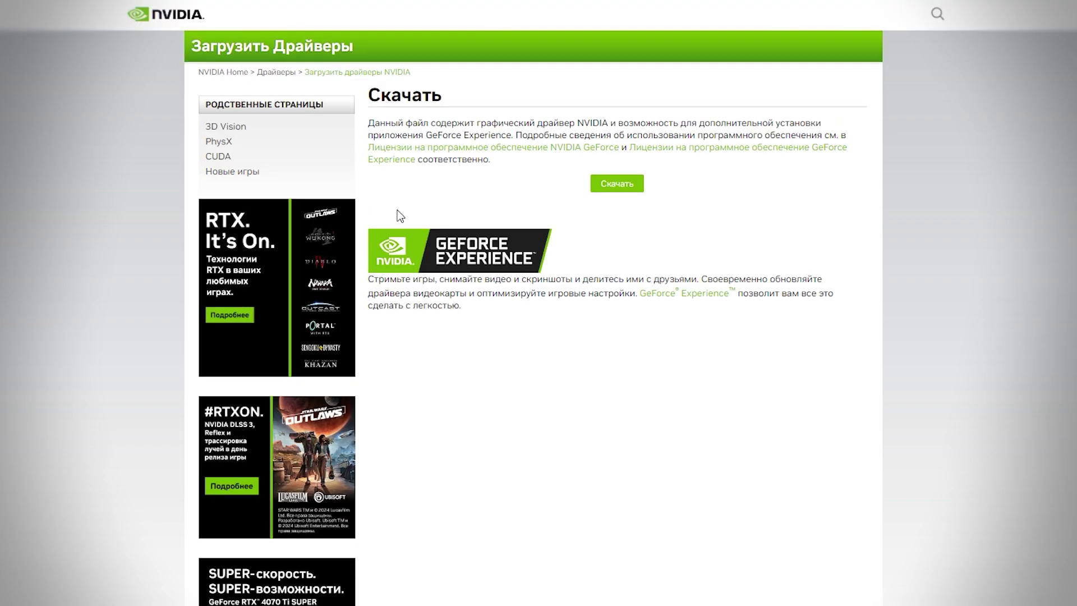
left_click(623, 190)
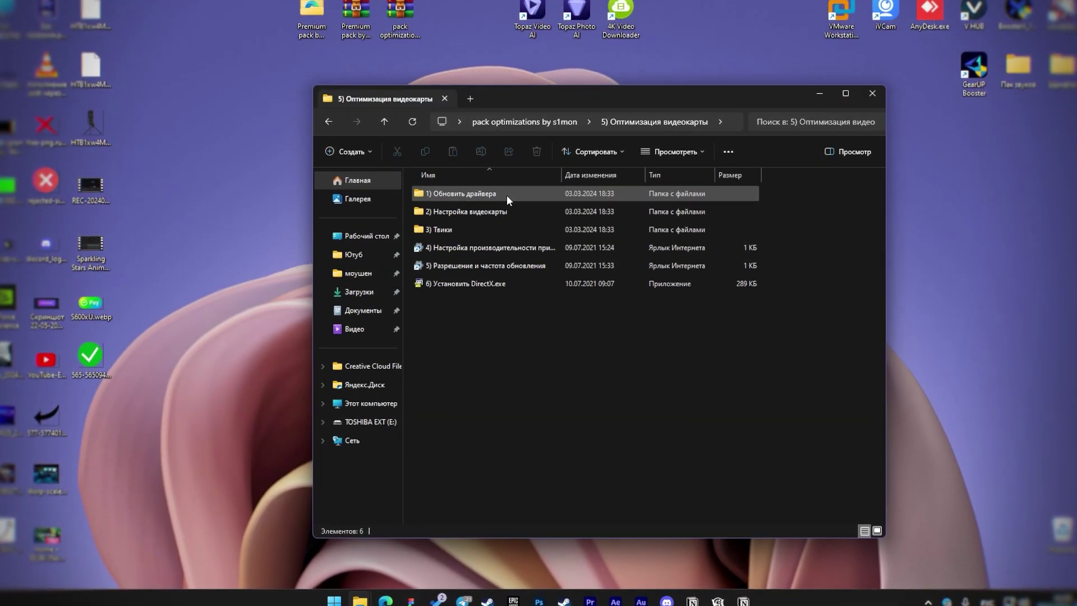
- Browse the optimization pack's driver update folder and its Windows optimization folder
double_click(507, 194)
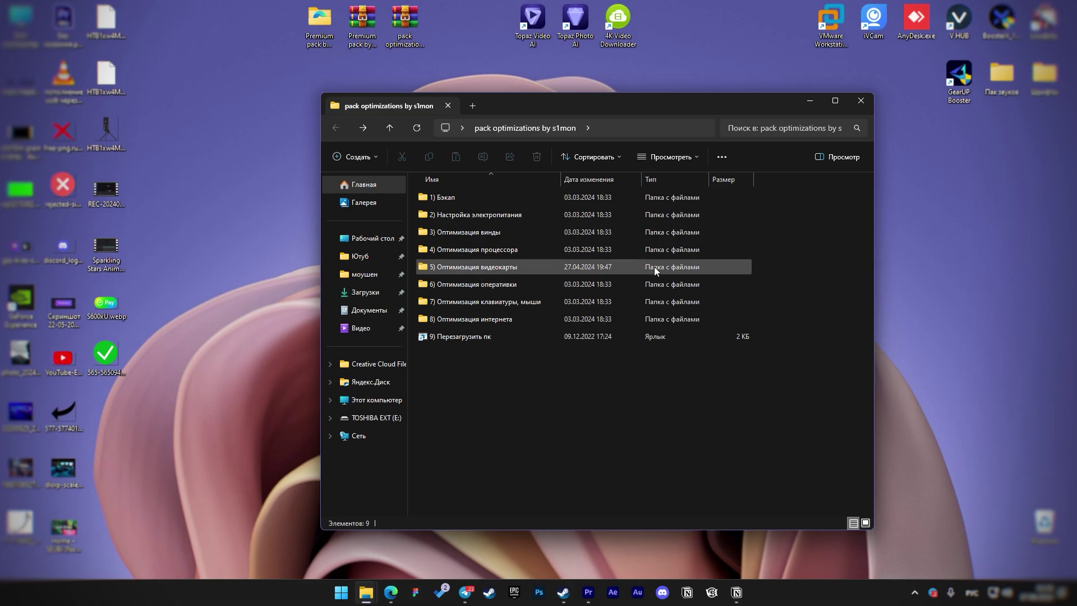
double_click(594, 233)
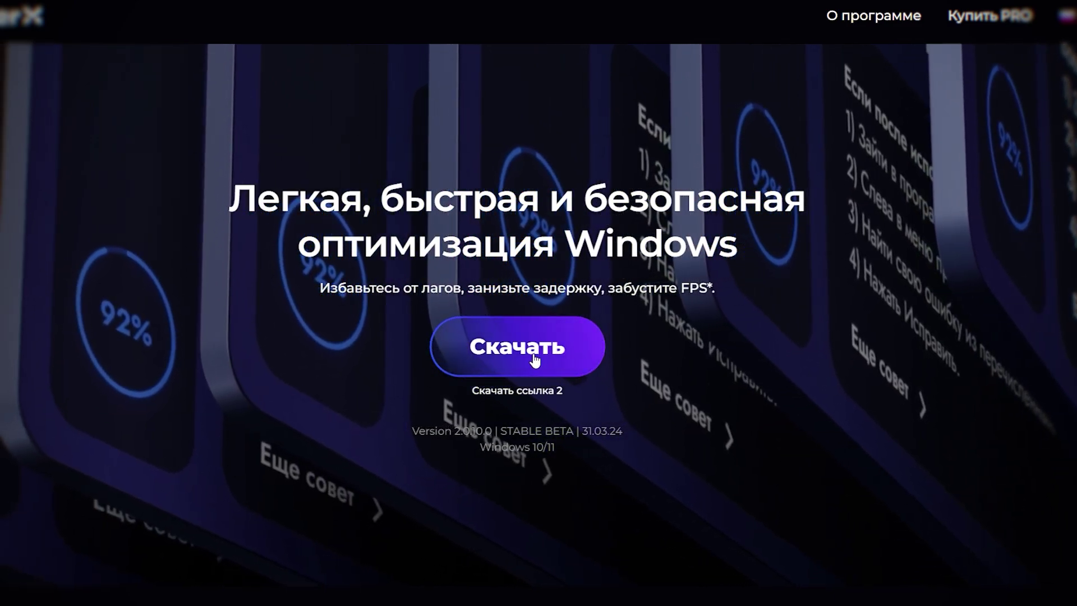
- Download BoosterX and start its optimization in expert menu mode with the tutorial turned off
left_click(535, 360)
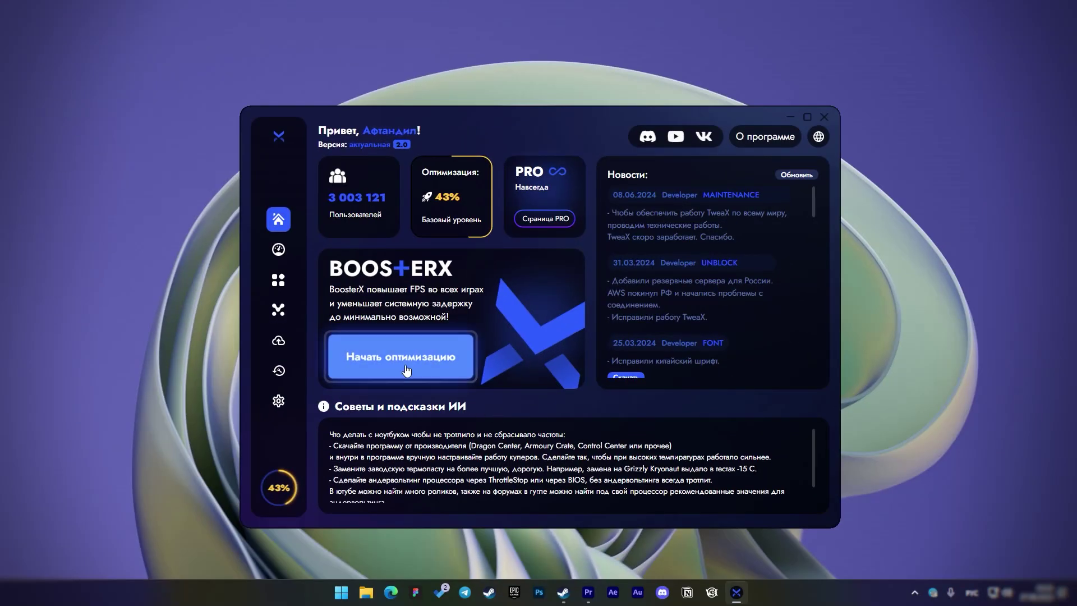
left_click(426, 359)
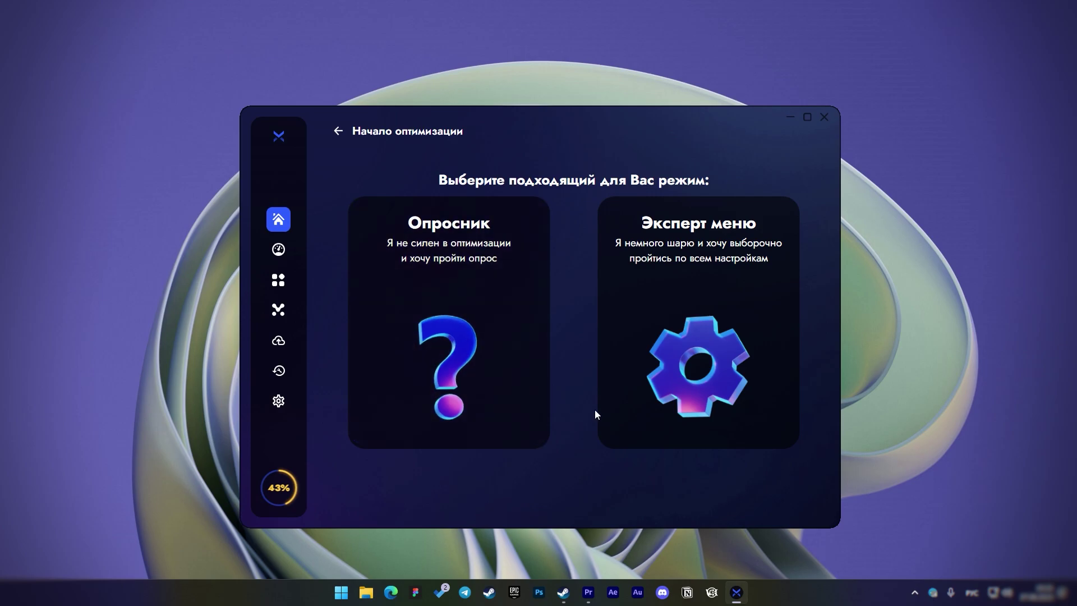
left_click(679, 414)
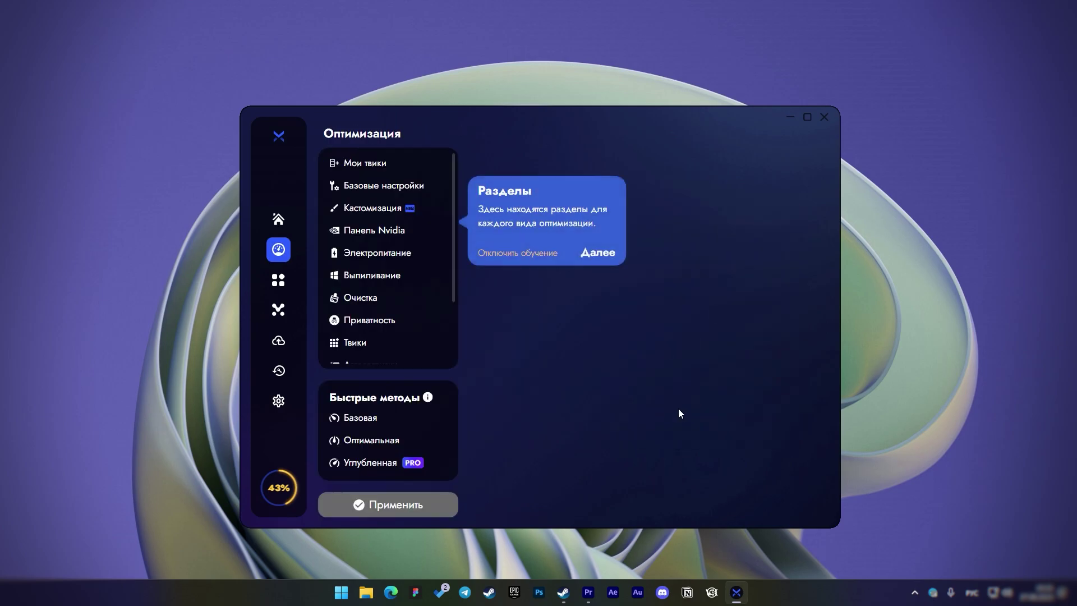
left_click(508, 256)
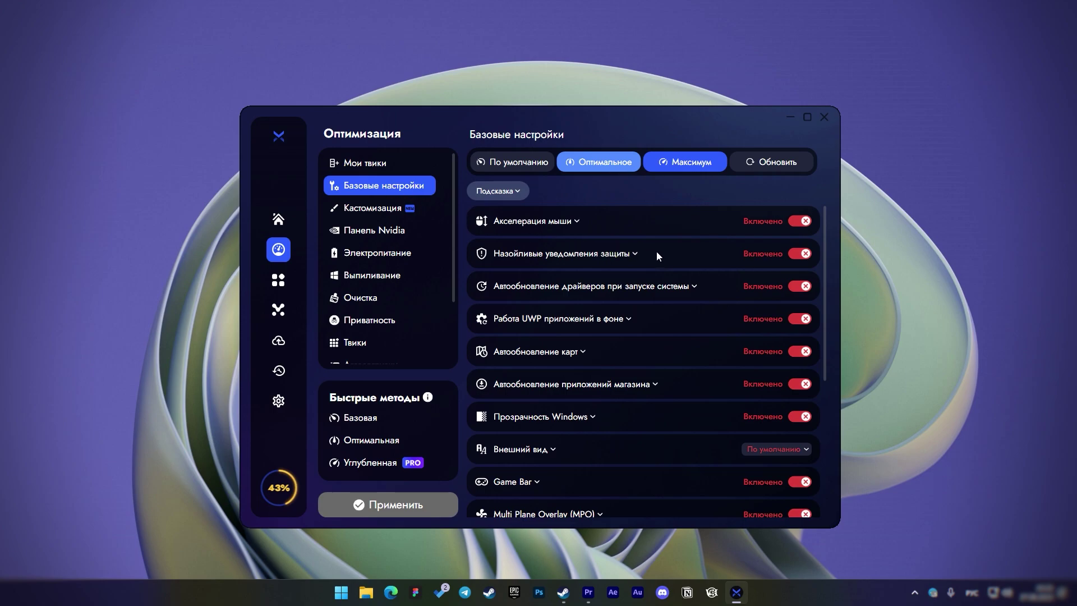
- In the basic settings, disable mouse acceleration, security notifications, background UWP apps, and automatic updates of drivers, maps and store apps
left_click(804, 223)
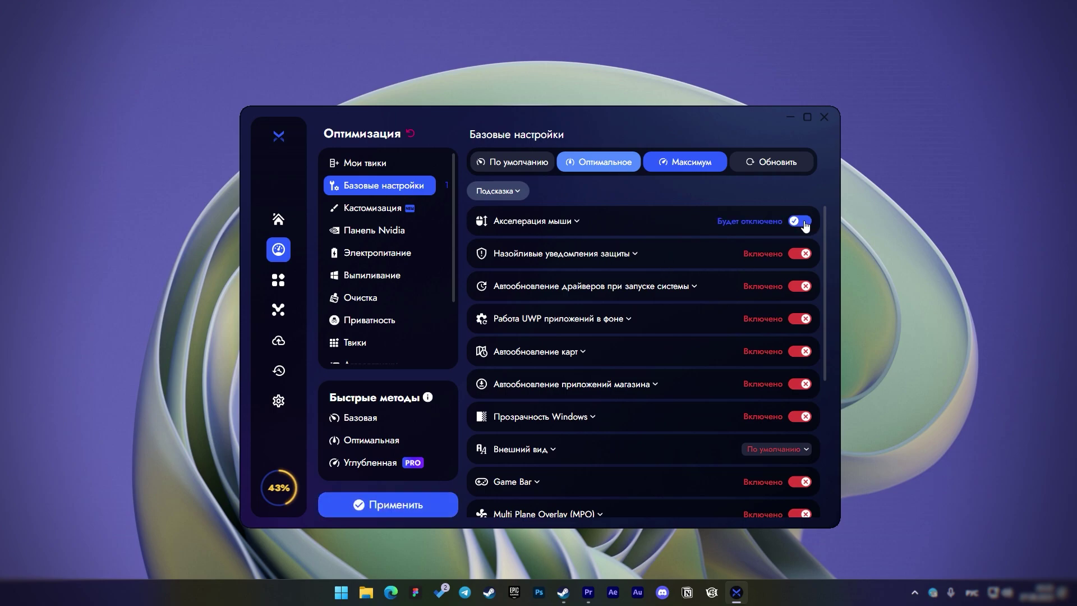
left_click(802, 256)
left_click(804, 287)
left_click(805, 319)
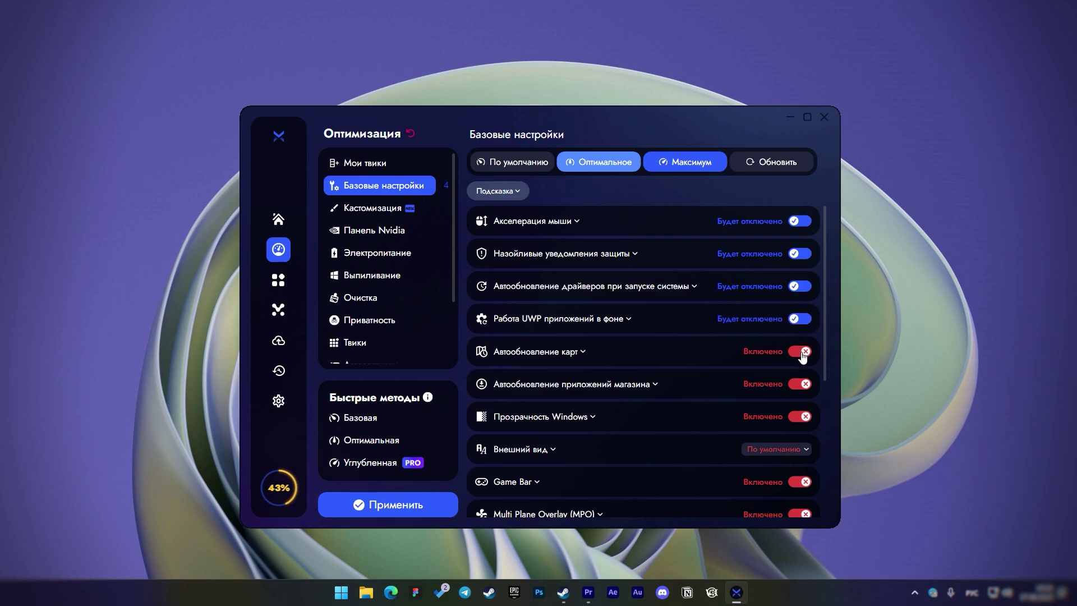
left_click(802, 352)
left_click(804, 382)
- Disable Windows transparency, Game Bar and Multi Plane Overlay (MPO), and set the appearance option to "Оптимальное"
scroll(768, 348, "down", 1)
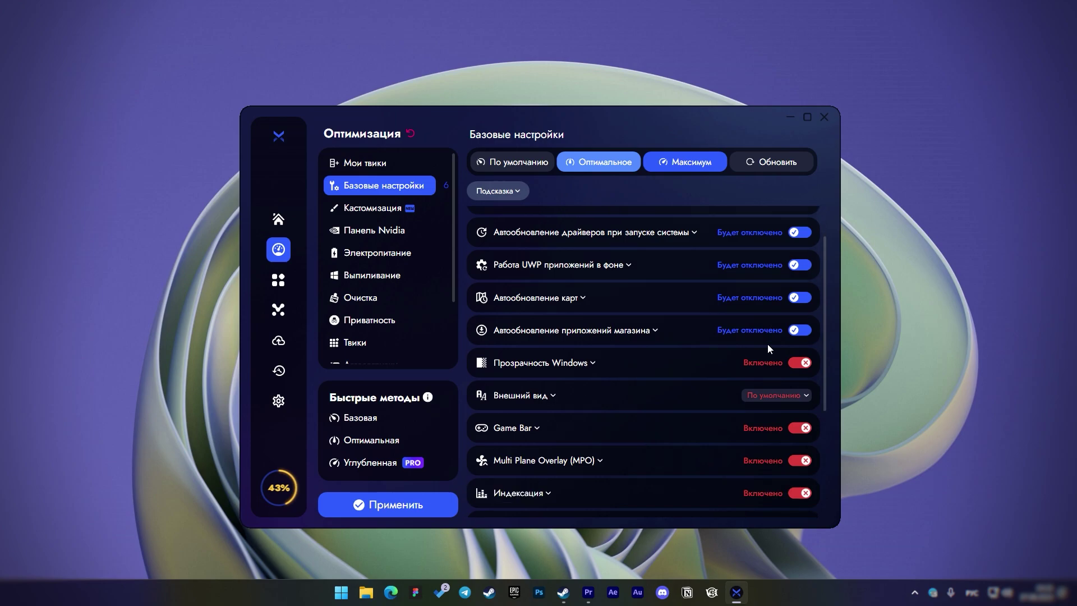
left_click(801, 366)
scroll(799, 363, "down", 2)
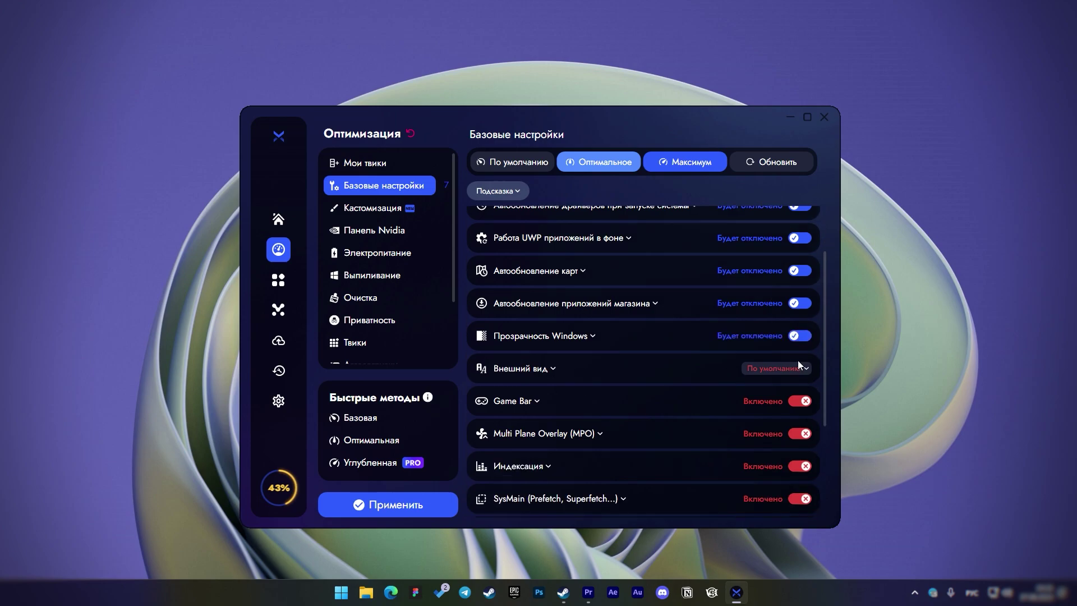
left_click(798, 348)
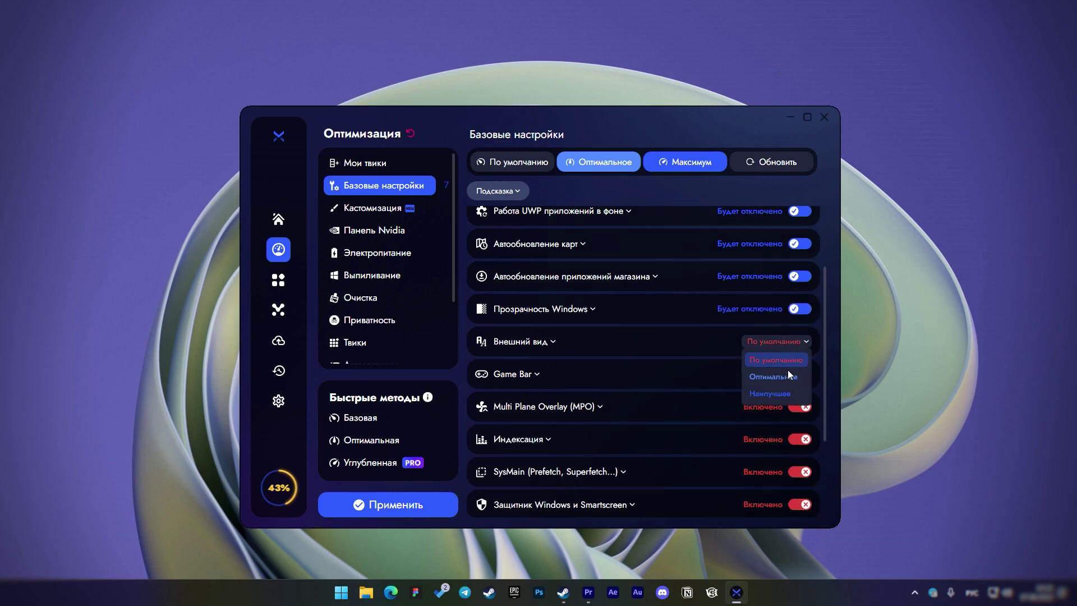
left_click(786, 375)
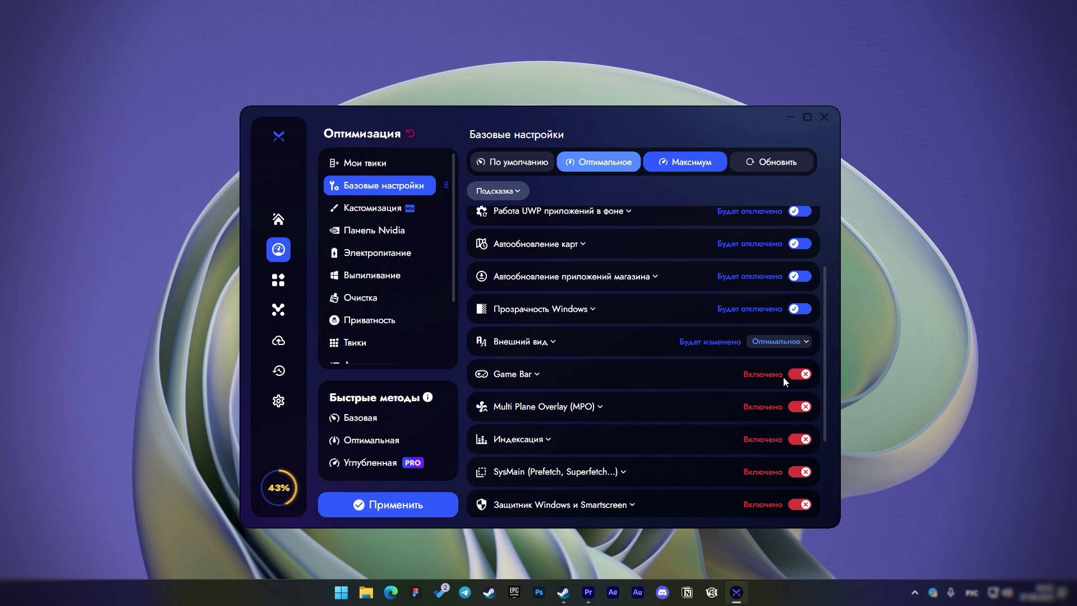
left_click(802, 374)
left_click(801, 407)
scroll(758, 401, "down", 3)
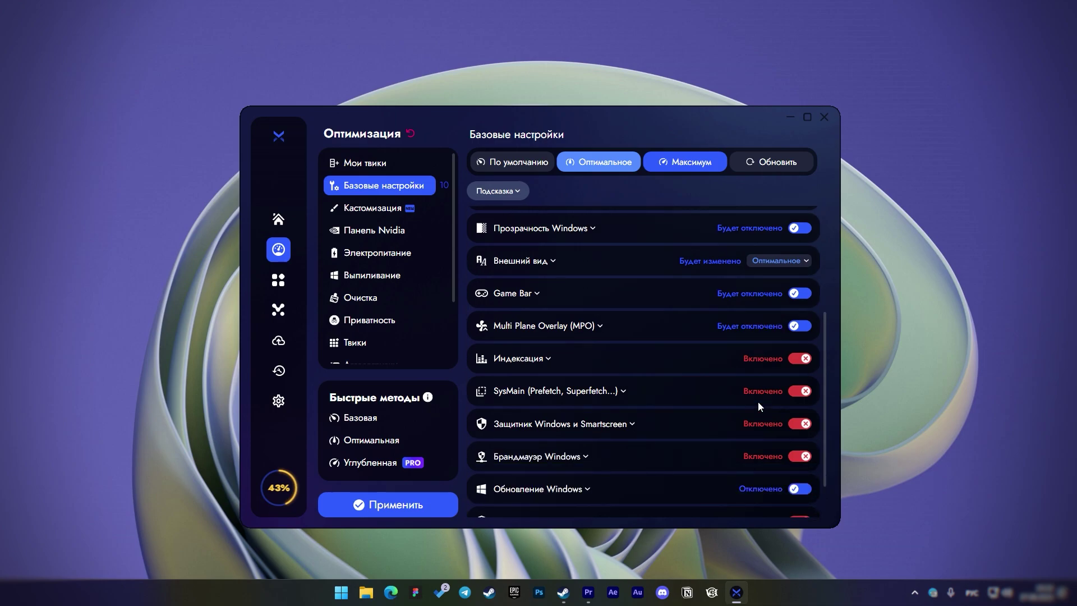
- Disable indexing, SysMain, Windows Defender and SmartScreen, the Windows firewall, User Account Control, and Edge startup boost with background activity
left_click(800, 361)
scroll(760, 359, "down", 1)
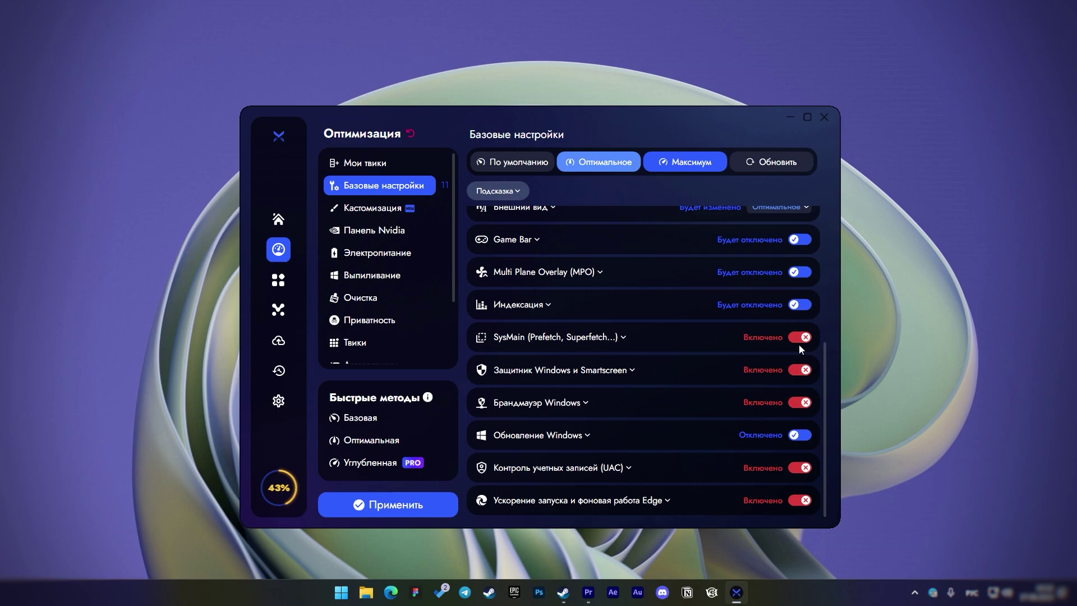
left_click(805, 340)
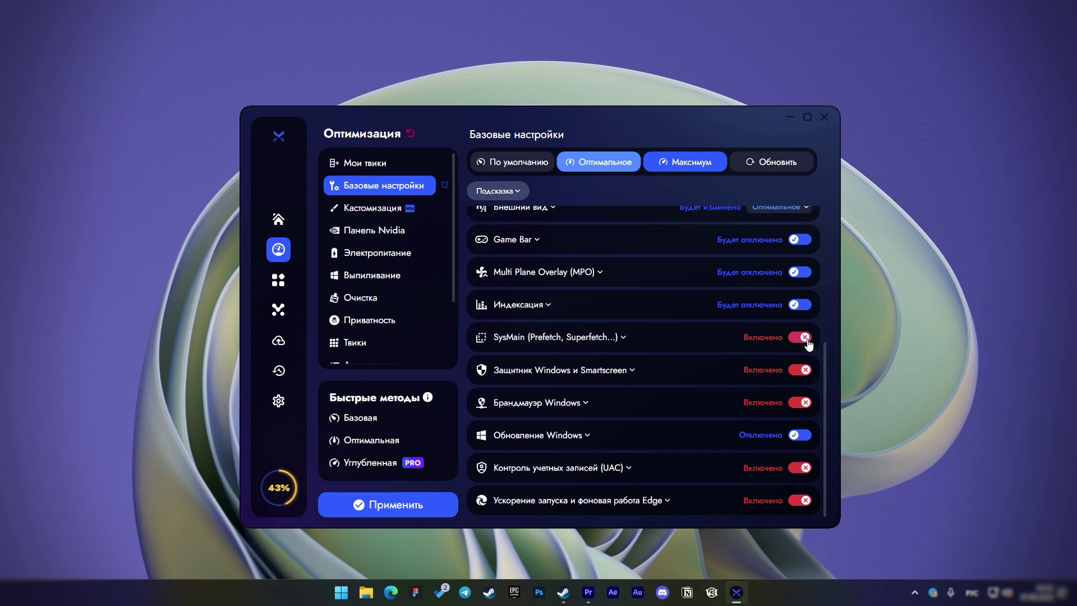
left_click(798, 372)
left_click(797, 403)
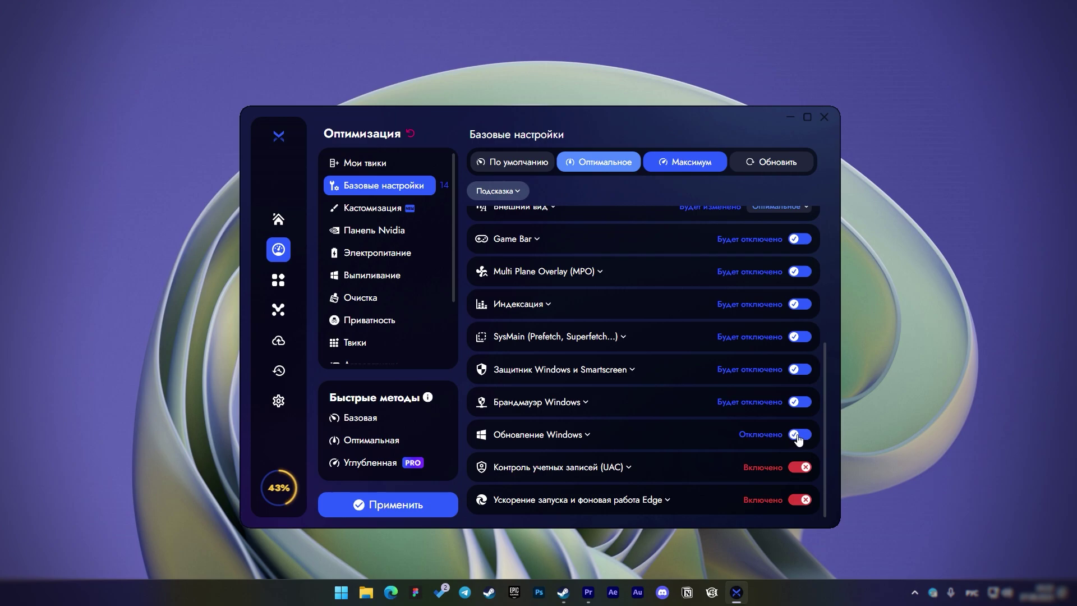
left_click(801, 469)
left_click(802, 501)
- Reset all Nvidia panel profiles to default and apply the "Оптимальное" preset to the Nvidia settings
left_click(374, 231)
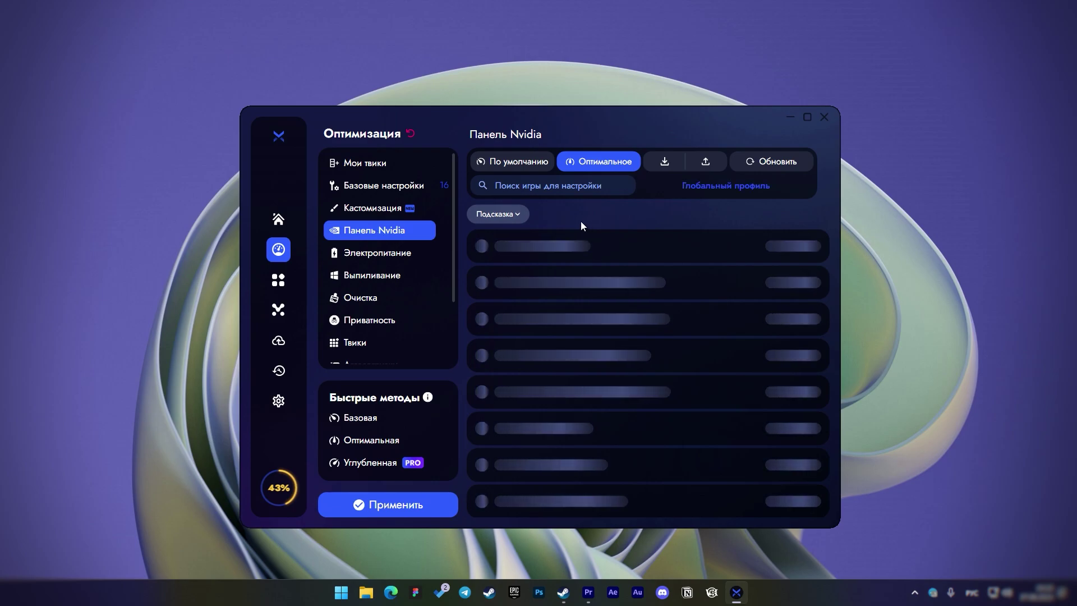
left_click(533, 162)
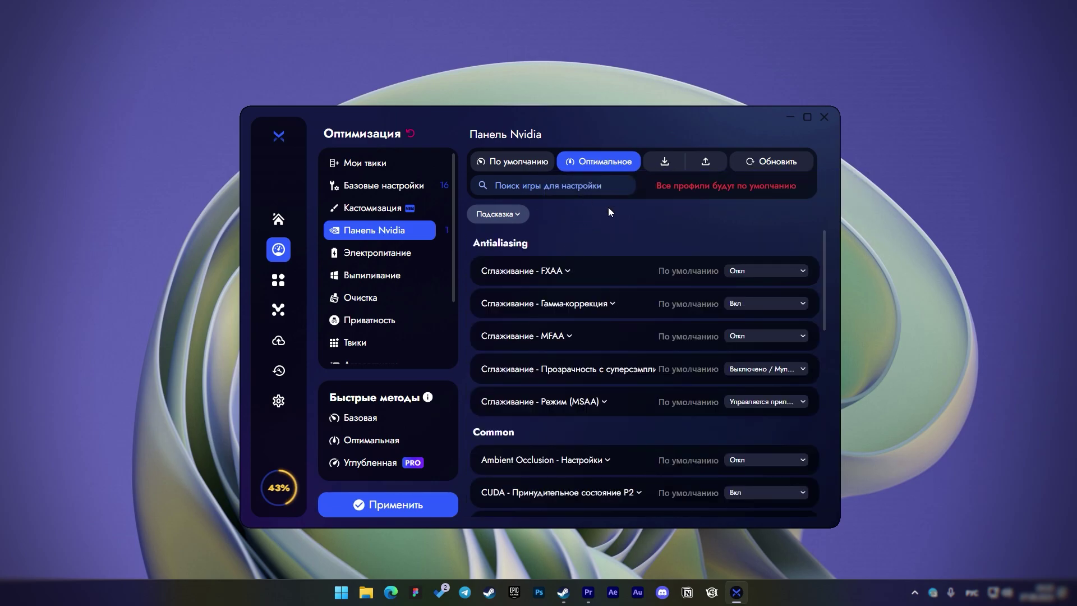
left_click(602, 168)
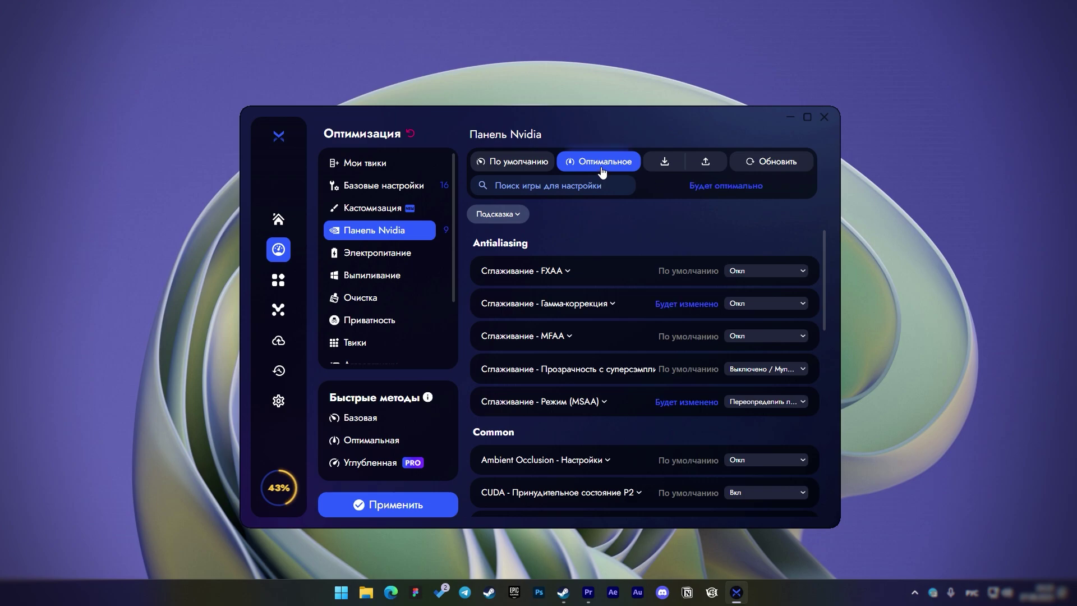
left_click(602, 168)
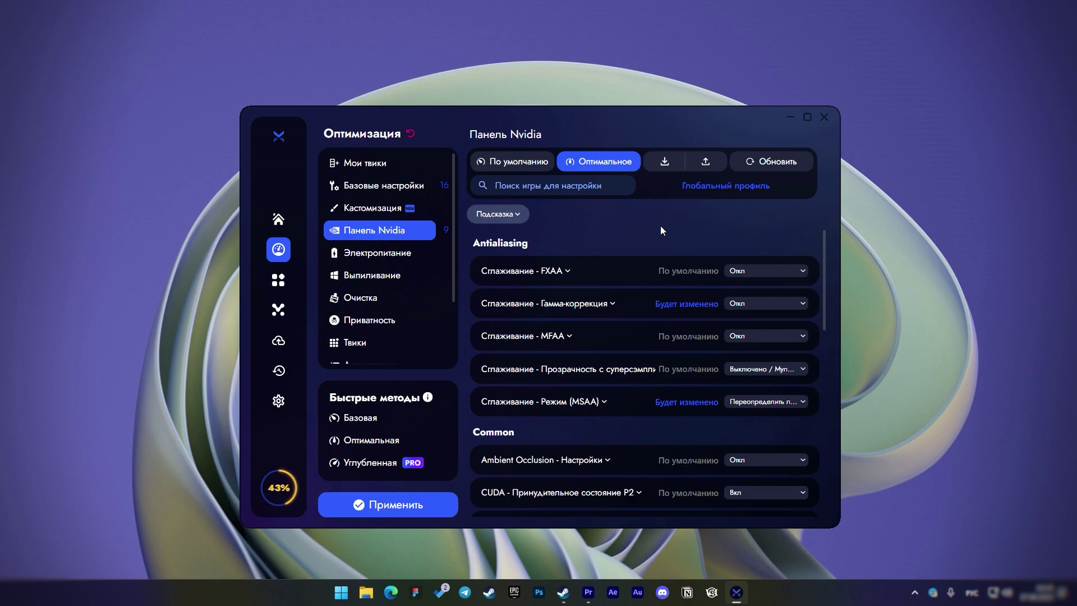
- In the power settings, enable .pow file import, disable hibernation and Power Throttling, and select the "Максимальная производительность" plan for import
left_click(400, 253)
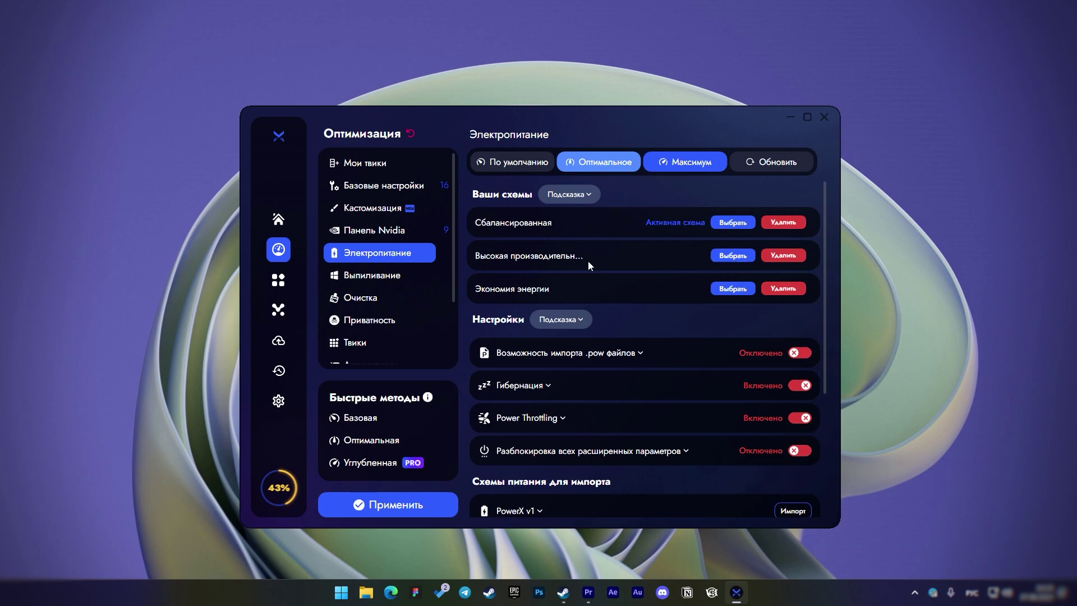
left_click(796, 353)
scroll(696, 347, "down", 1)
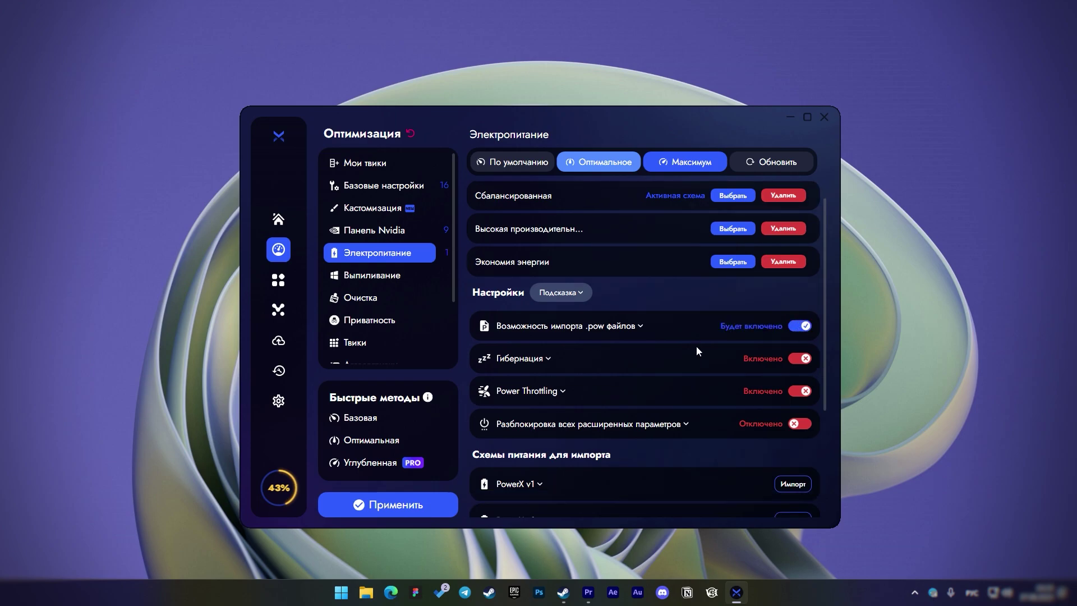
left_click(803, 361)
scroll(708, 354, "down", 1)
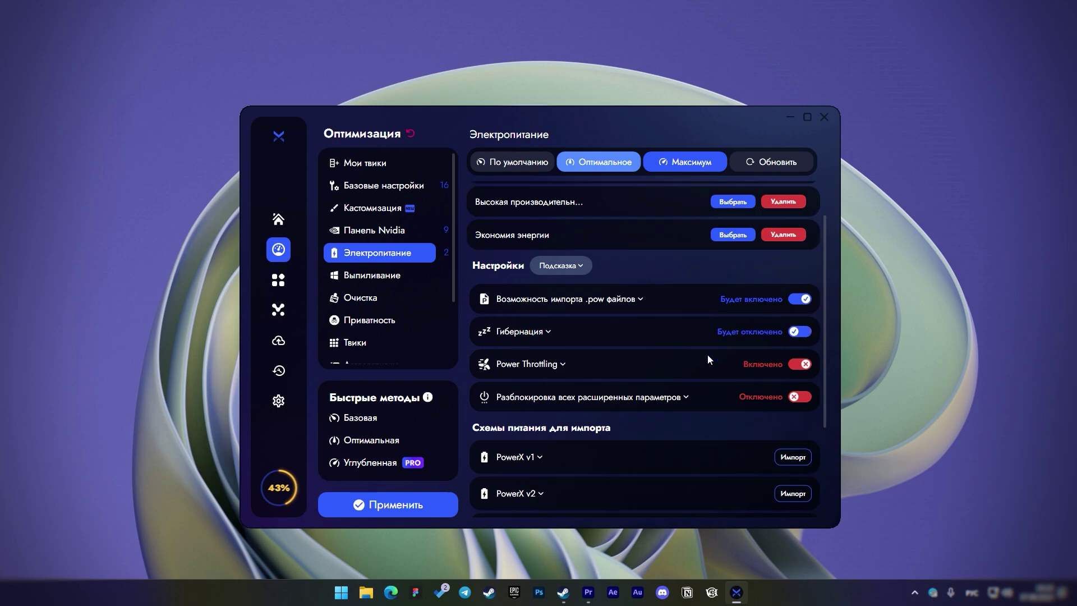
left_click(790, 364)
scroll(723, 357, "down", 5)
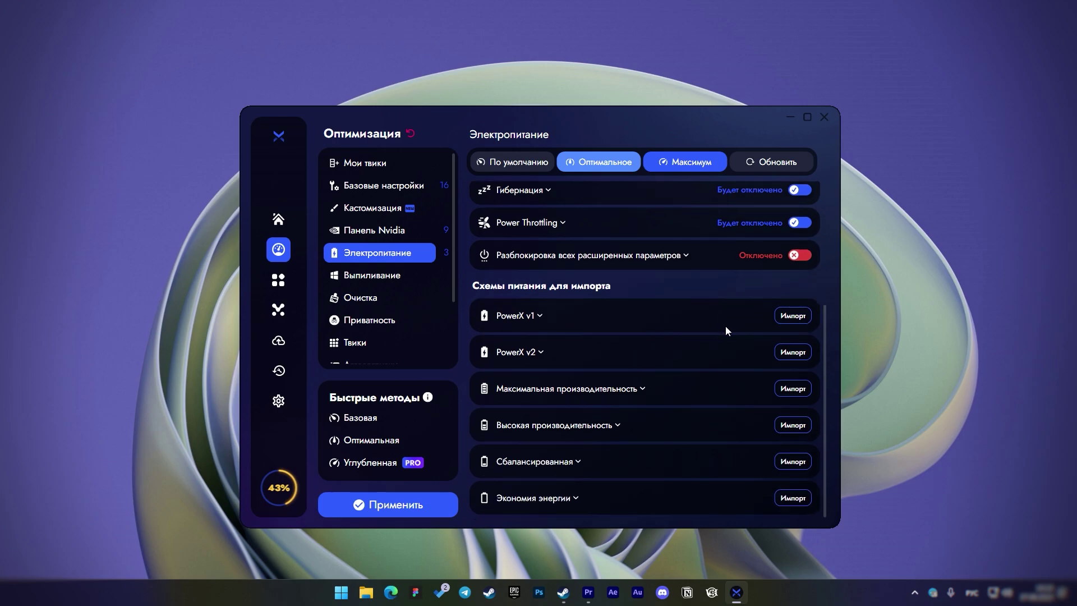
left_click(793, 388)
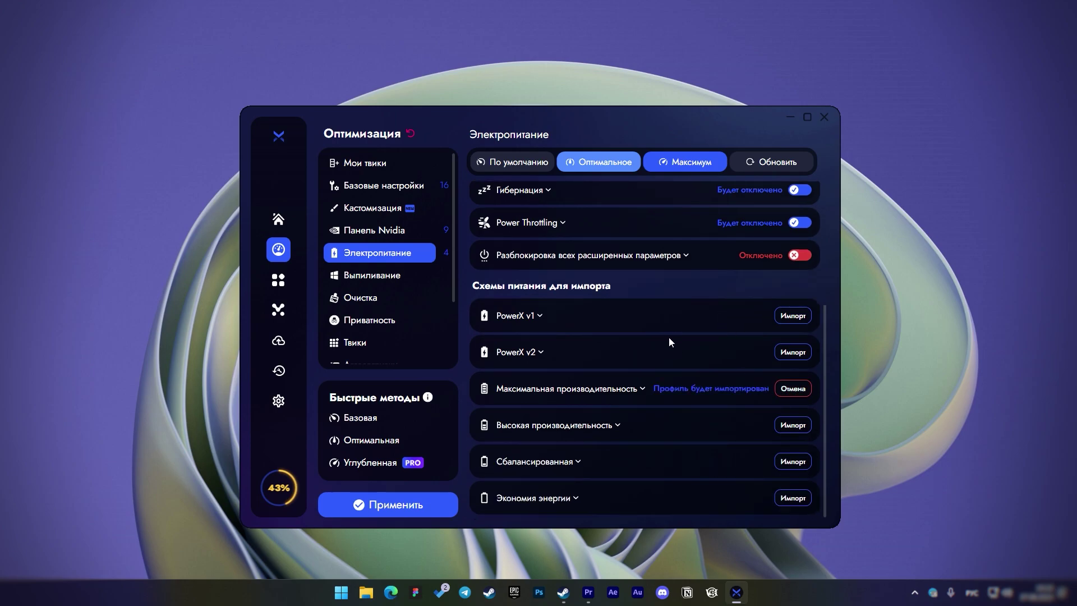
- Mark unneeded installed apps for removal in the Выпиливание section, including Duo Video Converter
scroll(674, 339, "up", 7)
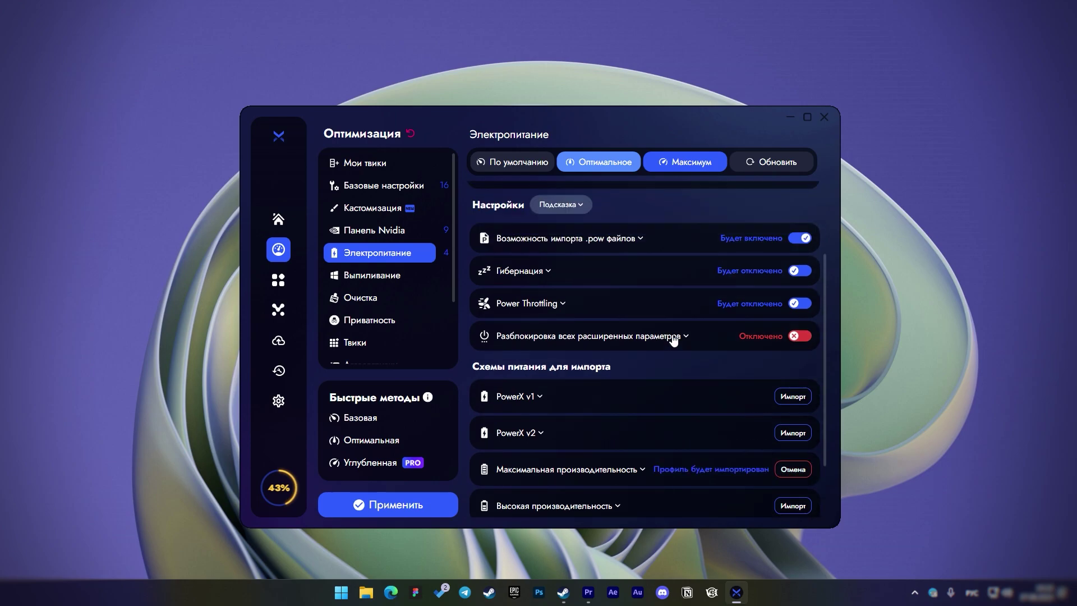
scroll(672, 334, "down", 3)
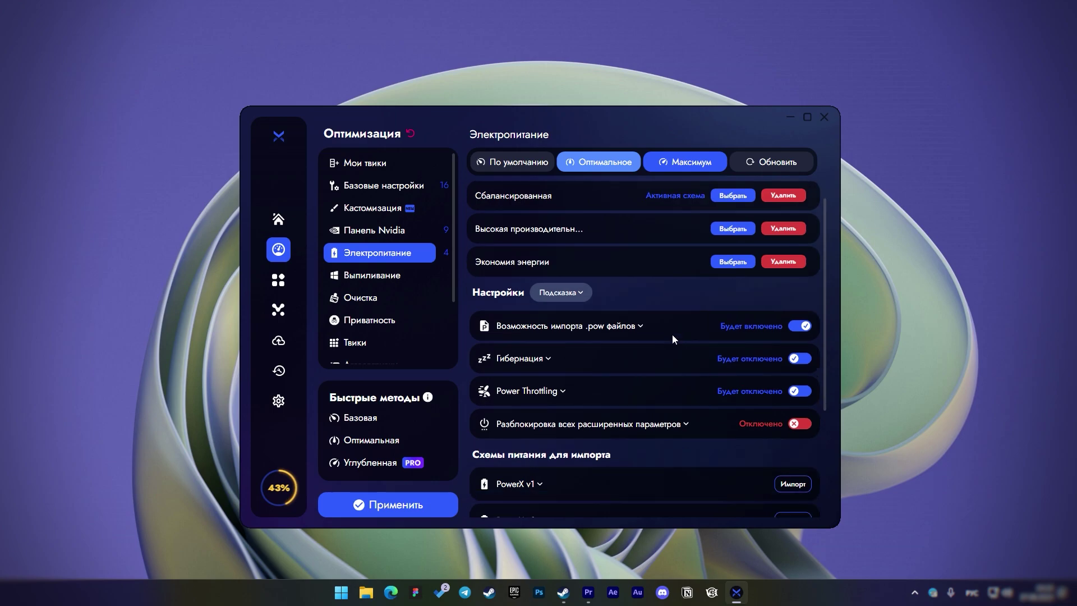
left_click(405, 284)
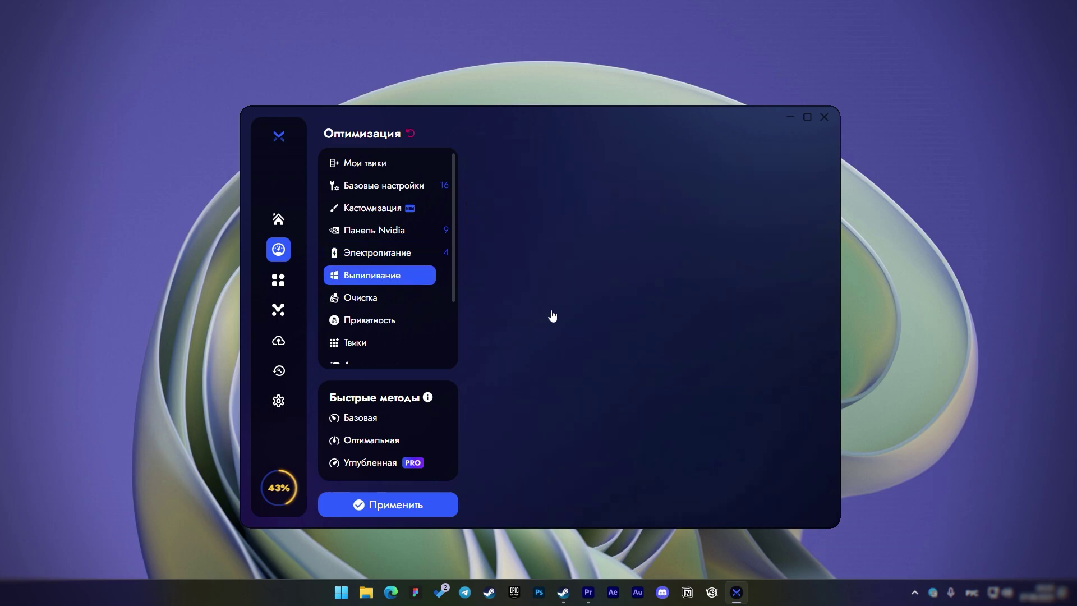
scroll(572, 312, "down", 4)
left_click(795, 372)
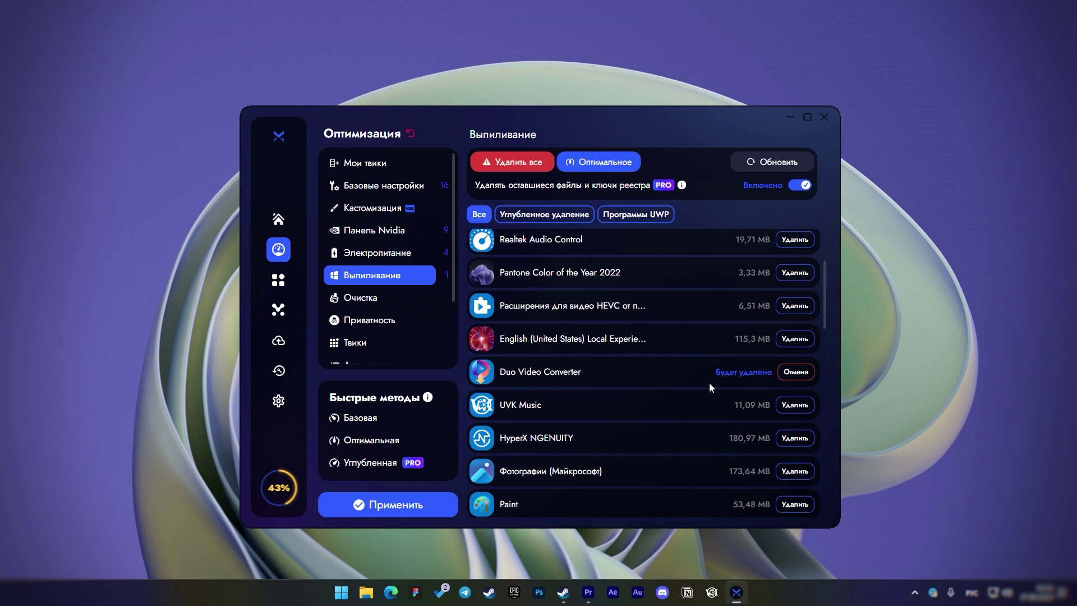
scroll(709, 382, "down", 2)
scroll(709, 382, "down", 10)
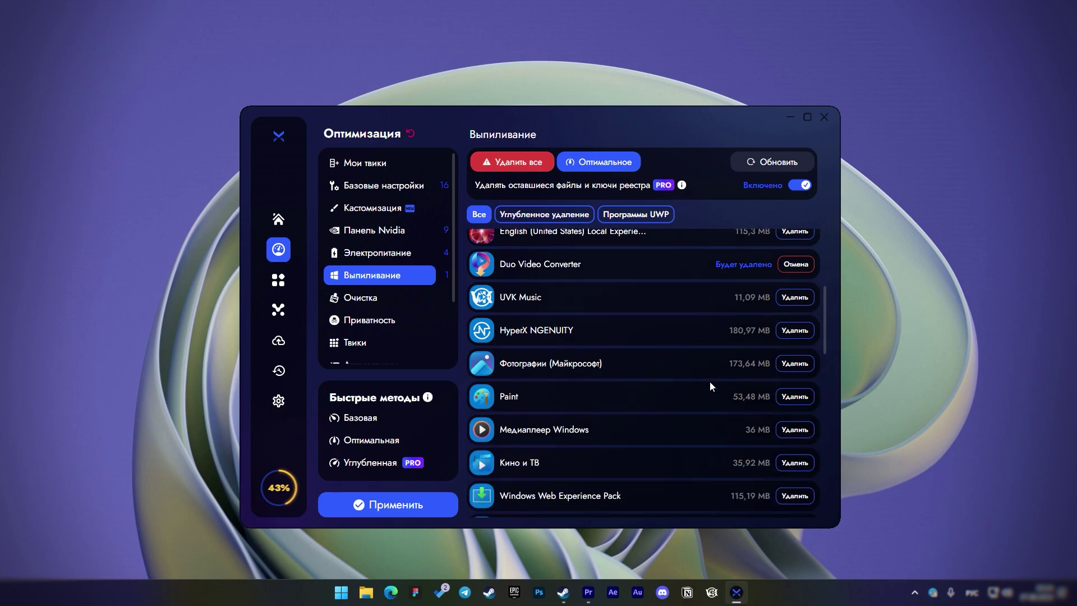
- In the Очистка section, mark all the file categories for cleaning
left_click(387, 304)
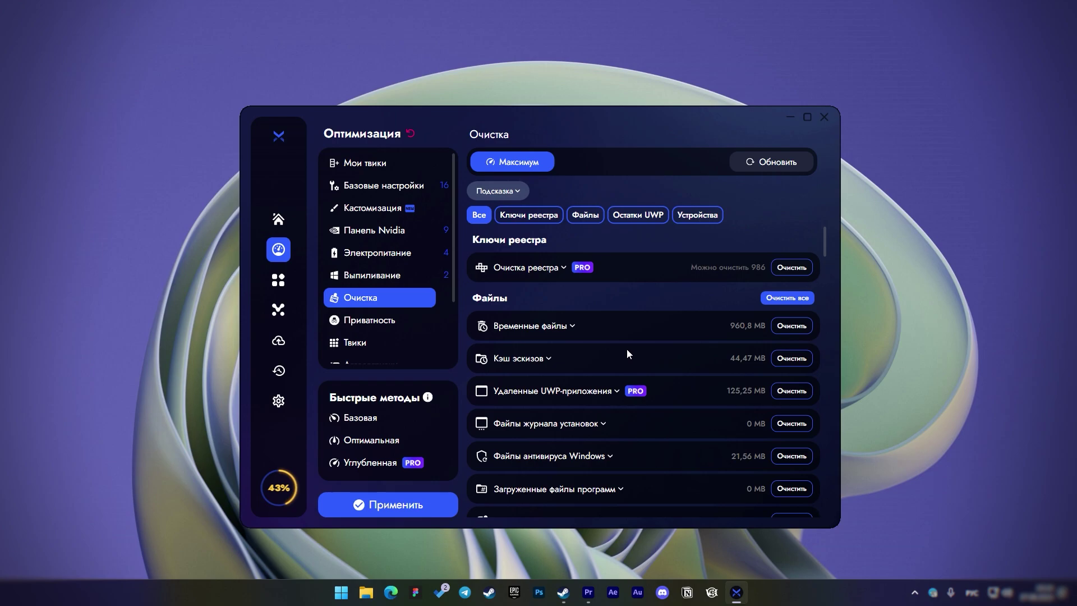
scroll(627, 353, "down", 1)
scroll(627, 348, "up", 1)
scroll(627, 349, "down", 1)
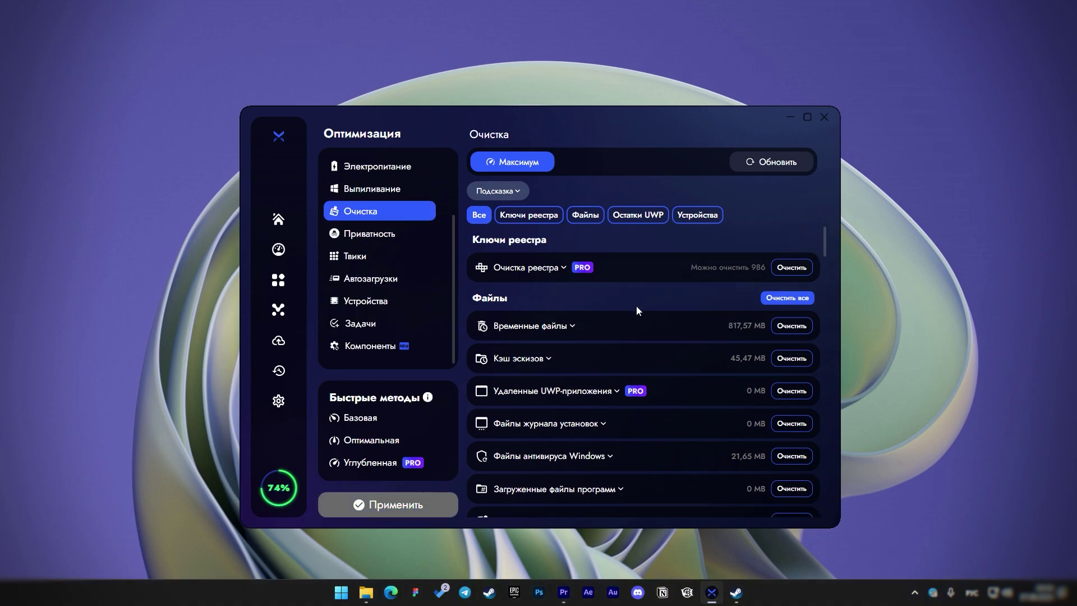
left_click(790, 301)
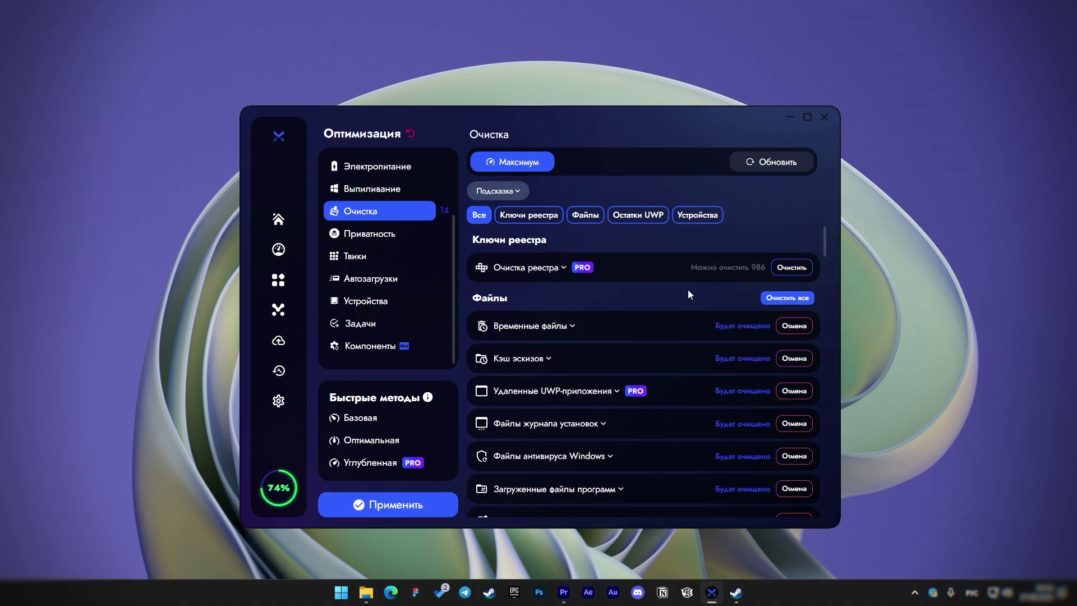
scroll(658, 313, "down", 7)
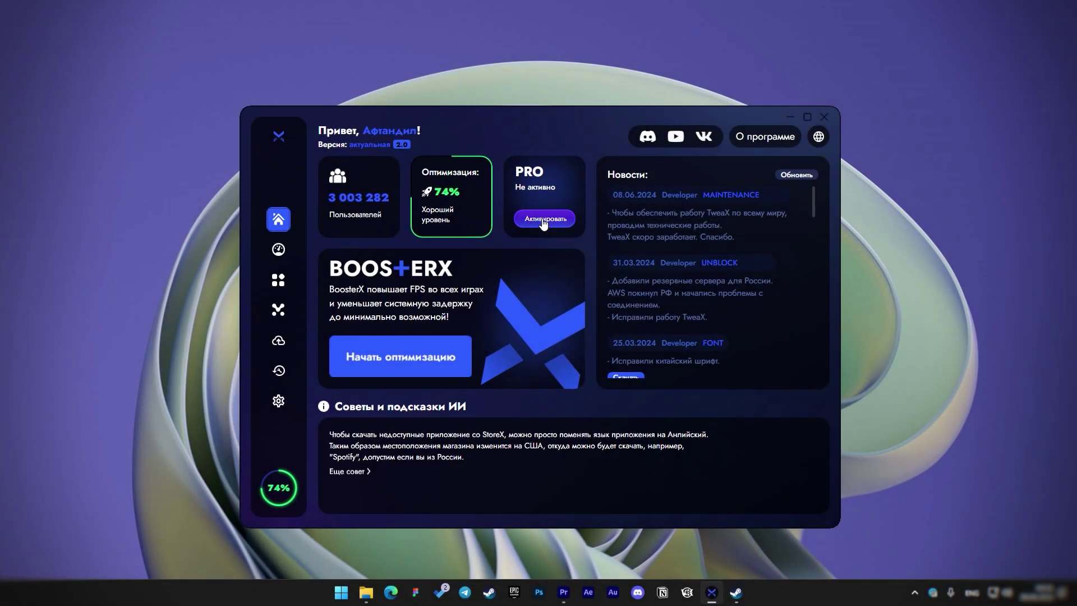
- Look at the PRO activation option, the NetworkThrottlingIndex tweak's description and the TweaX AI assistant's question field
left_click(543, 218)
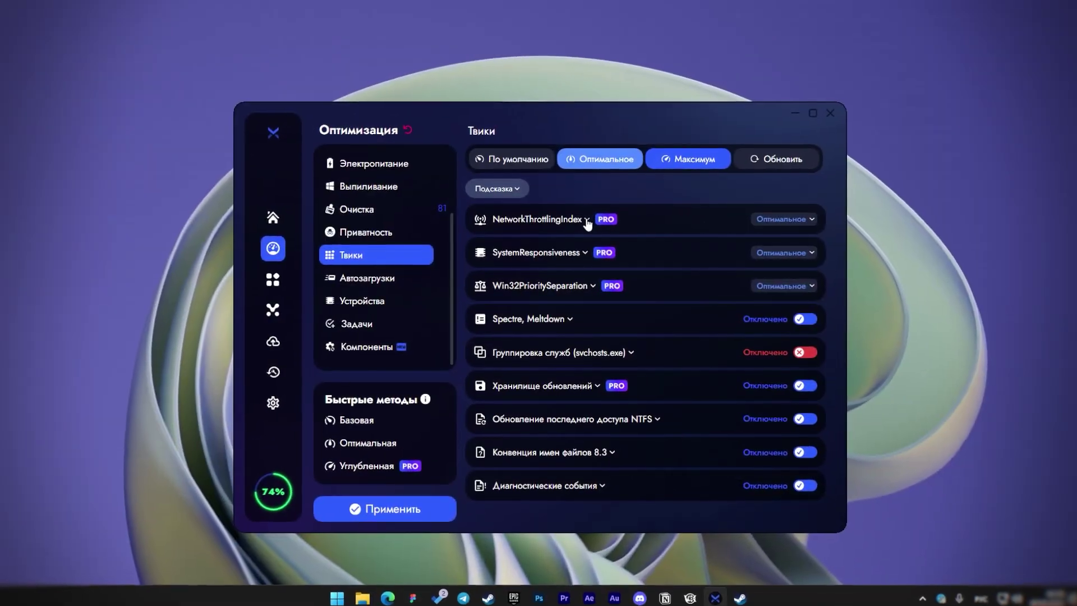
left_click(590, 221)
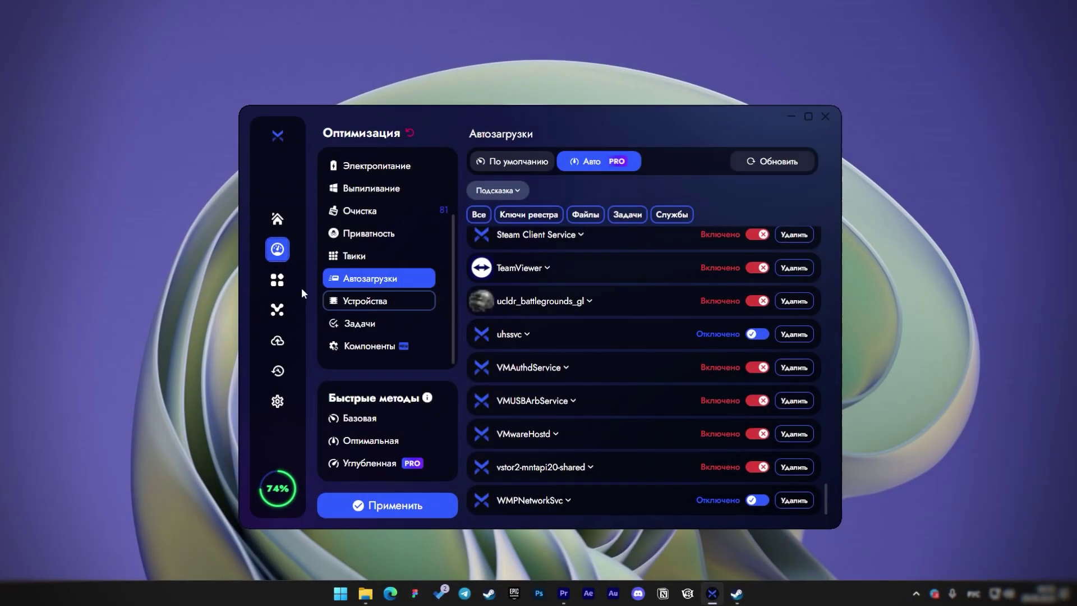
mouse_move(305, 283)
left_click(311, 310)
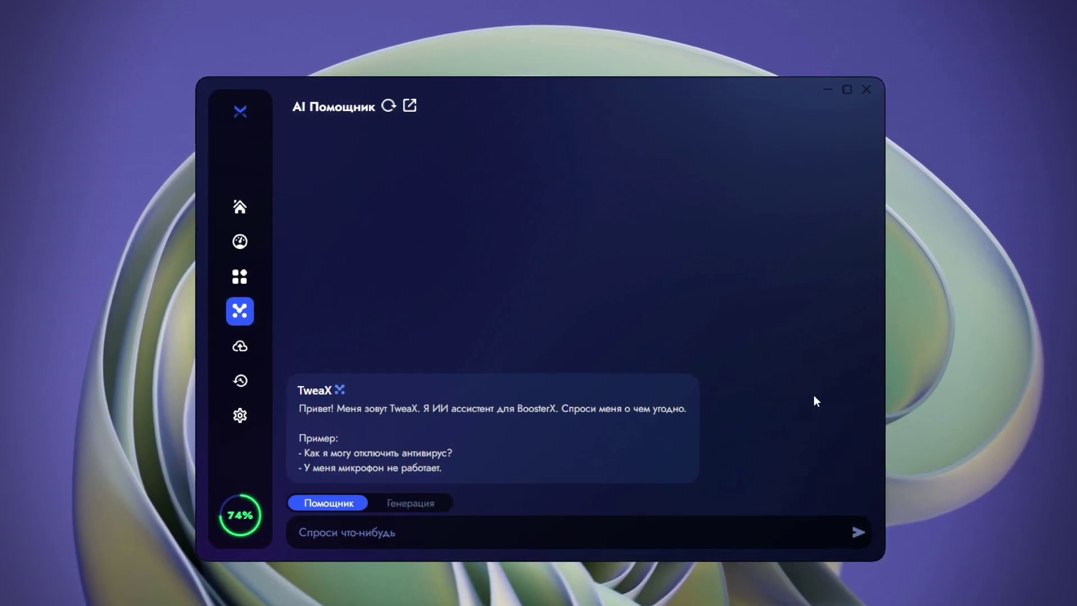
left_click(749, 534)
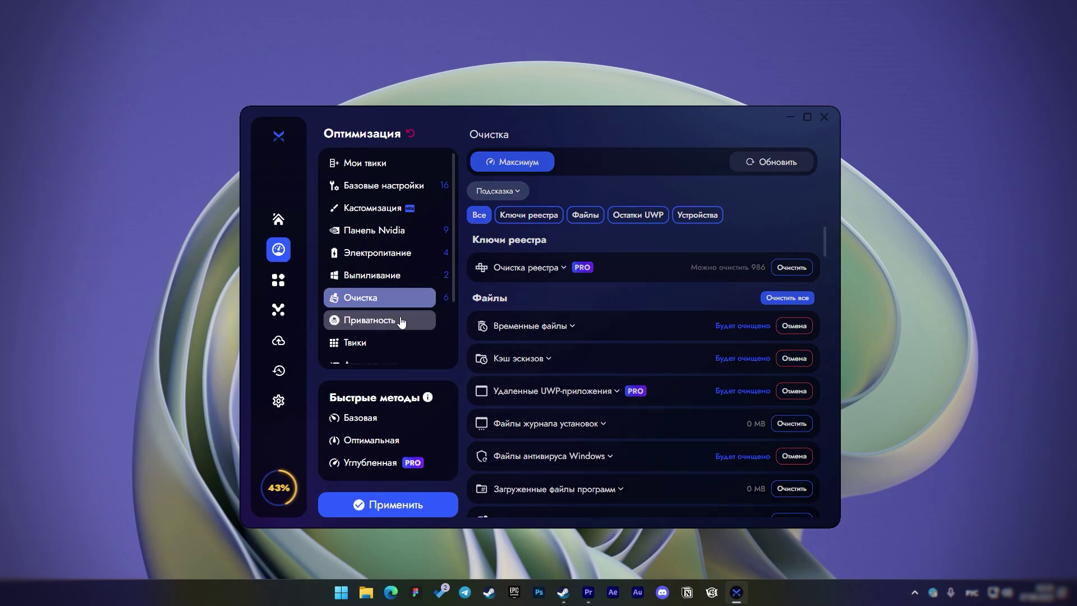
- Apply the "Максимум" preset to the privacy and telemetry settings and the "Оптимальное" preset to the Твики section
left_click(401, 320)
left_click(613, 170)
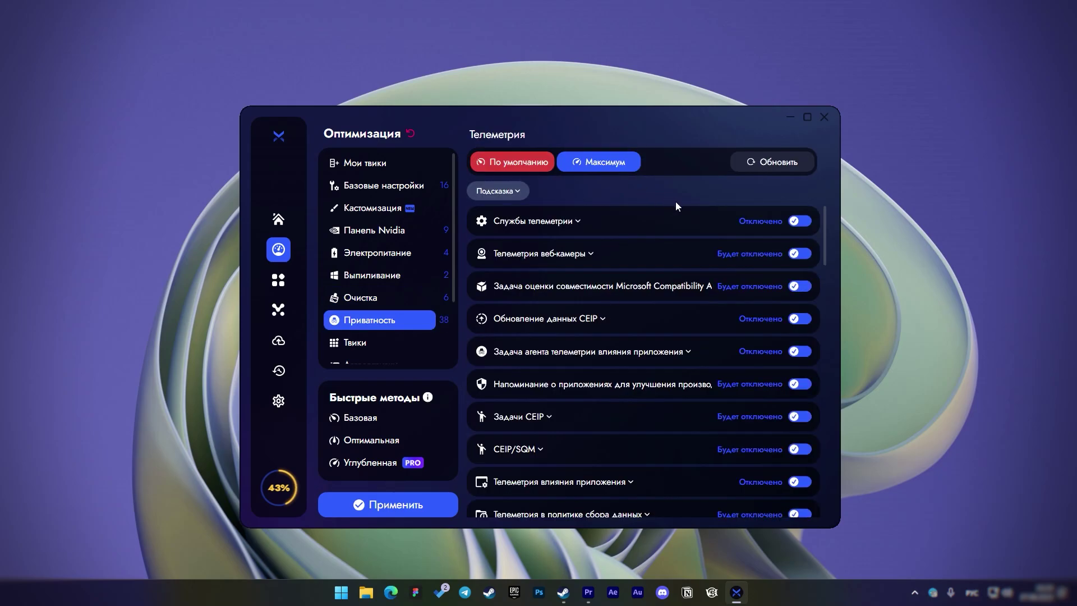
scroll(413, 300, "down", 1)
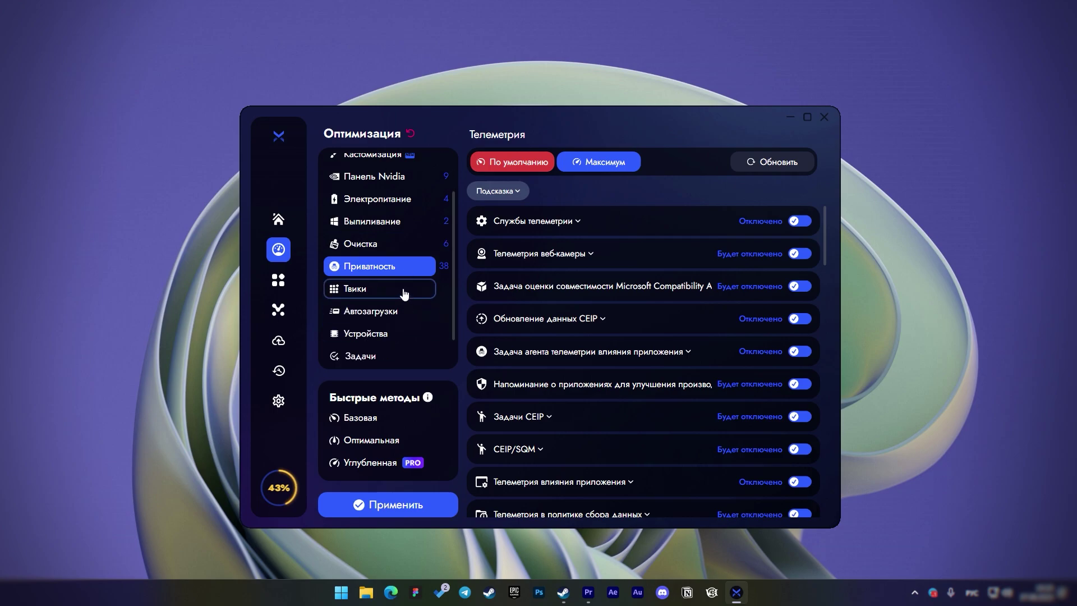
left_click(404, 291)
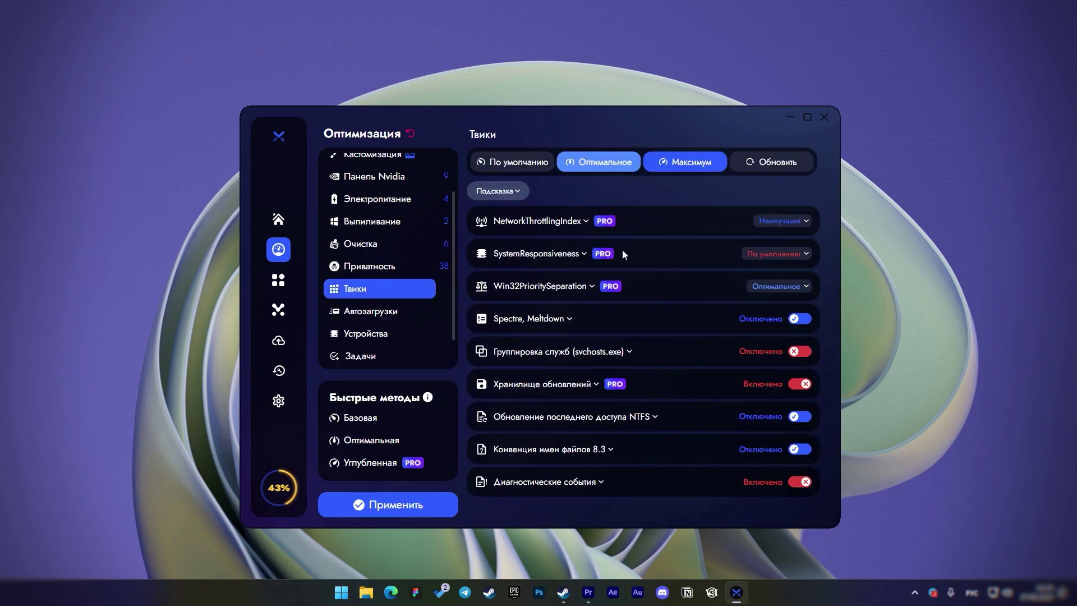
left_click(587, 171)
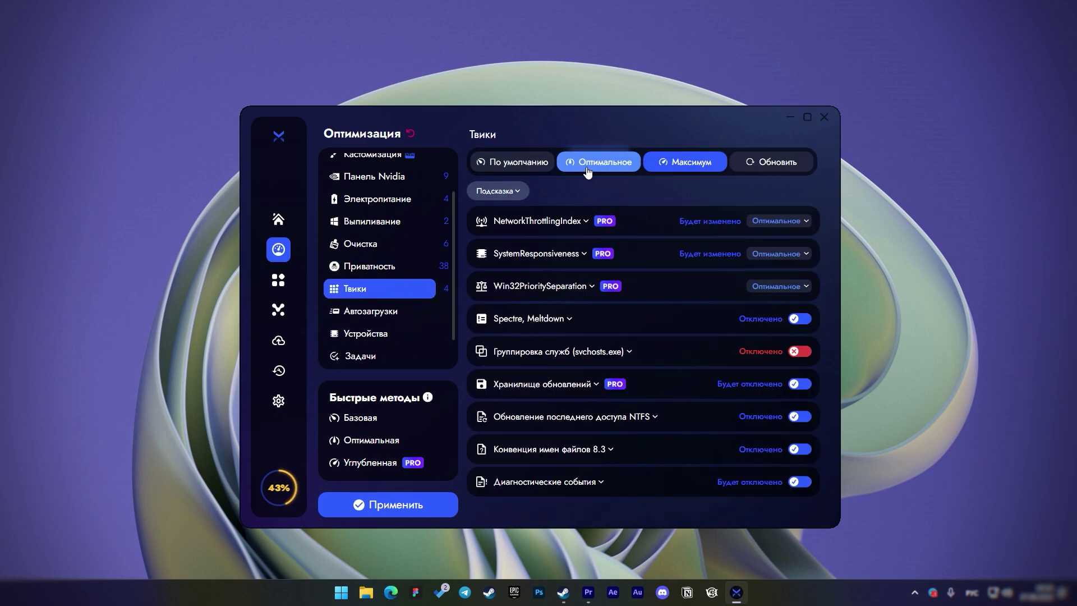
- Disable autostart for Figma Agent, RiotClient, IDMan, Loudplay, YandexDisk2 and FACEIT
left_click(409, 319)
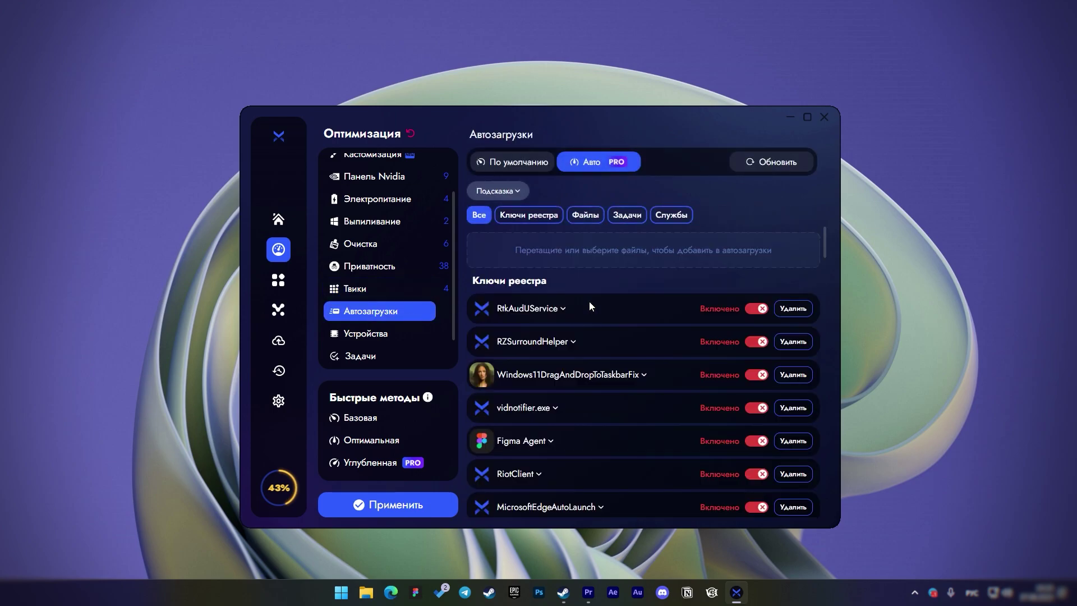
scroll(673, 359, "down", 3)
left_click(756, 412)
left_click(752, 380)
scroll(670, 367, "down", 1)
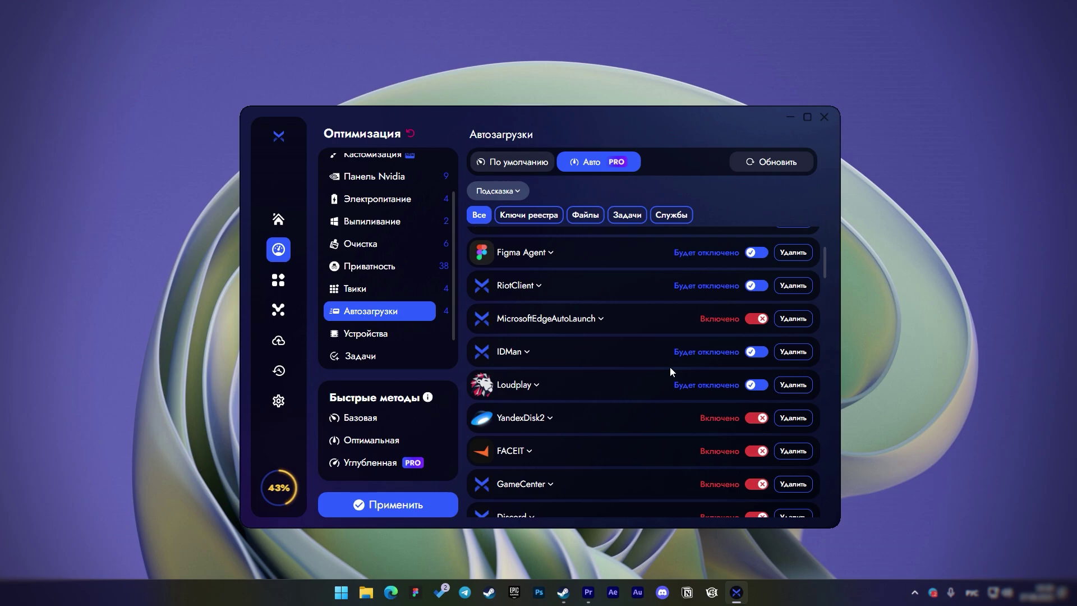
left_click(753, 425)
left_click(748, 393)
- Disable autostart for GameCenter, Discord and WMPNetworkSvc, and apply all the selected optimizations
scroll(667, 387, "down", 1)
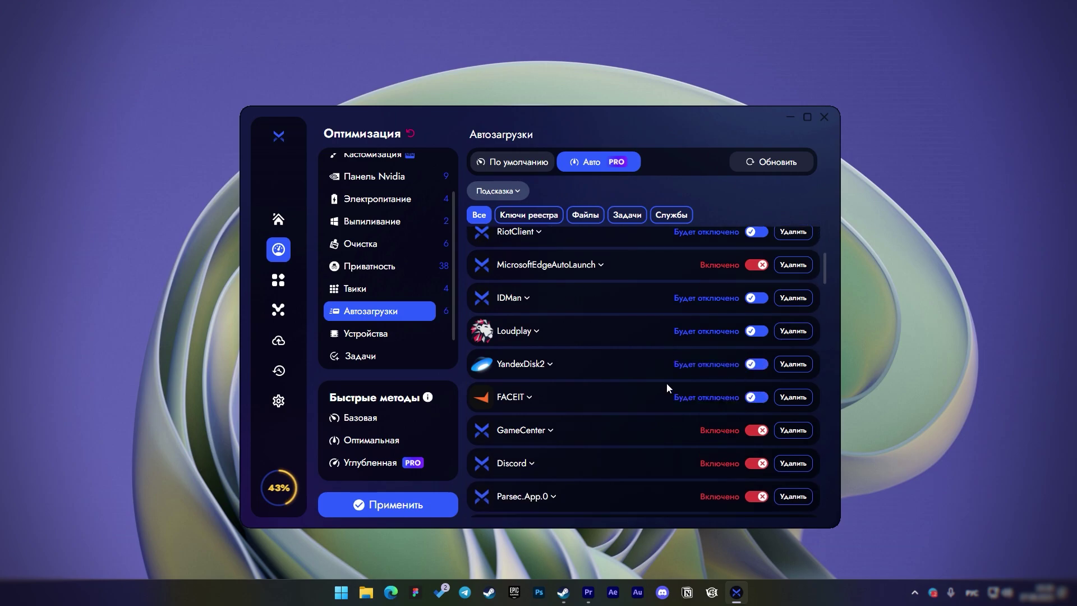
left_click(754, 431)
scroll(675, 406, "down", 1)
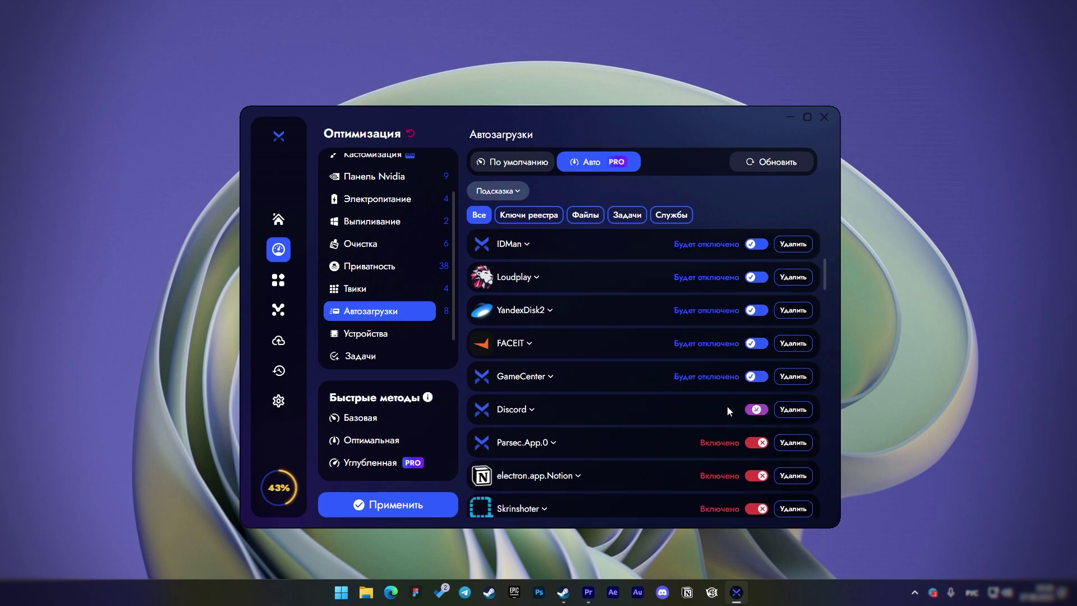
scroll(701, 409, "down", 10)
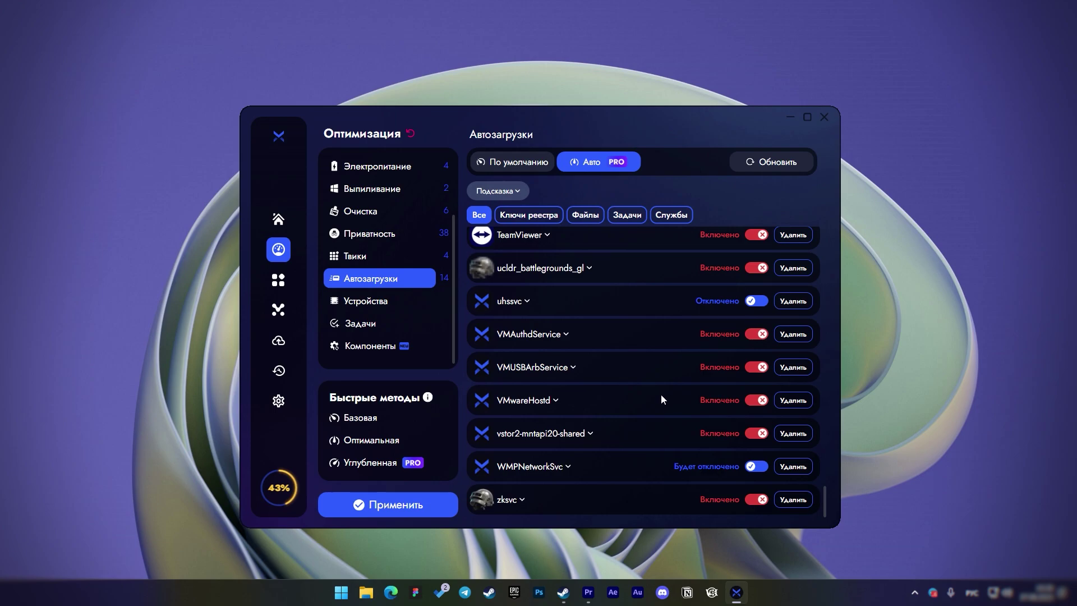
left_click(416, 511)
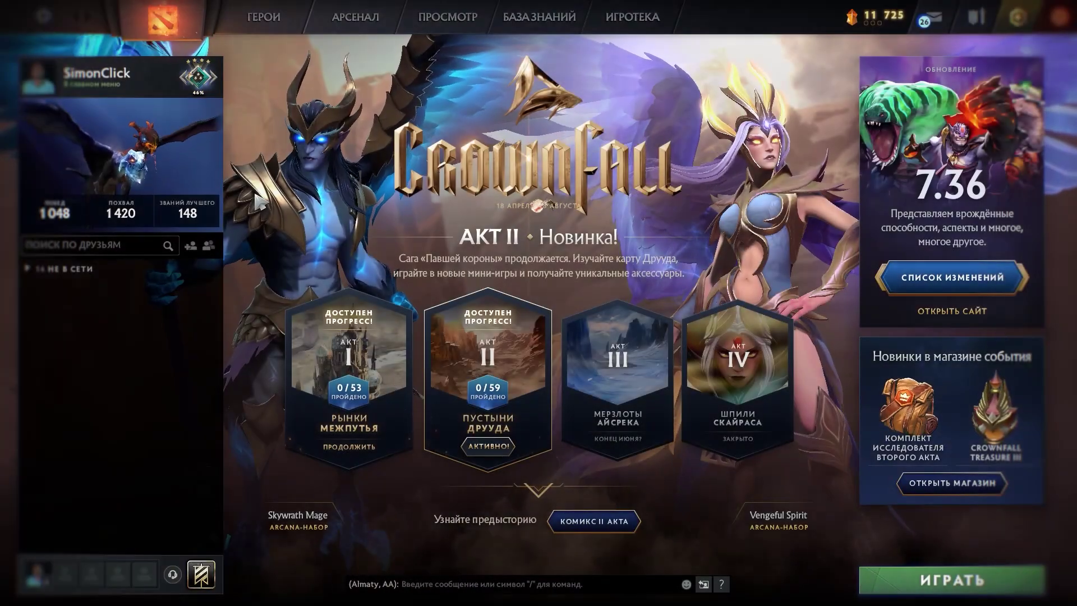
- Switch to Dota 2, go through its community settings, and set the connection quality to "Высокое" in the advanced game settings
left_click(42, 18)
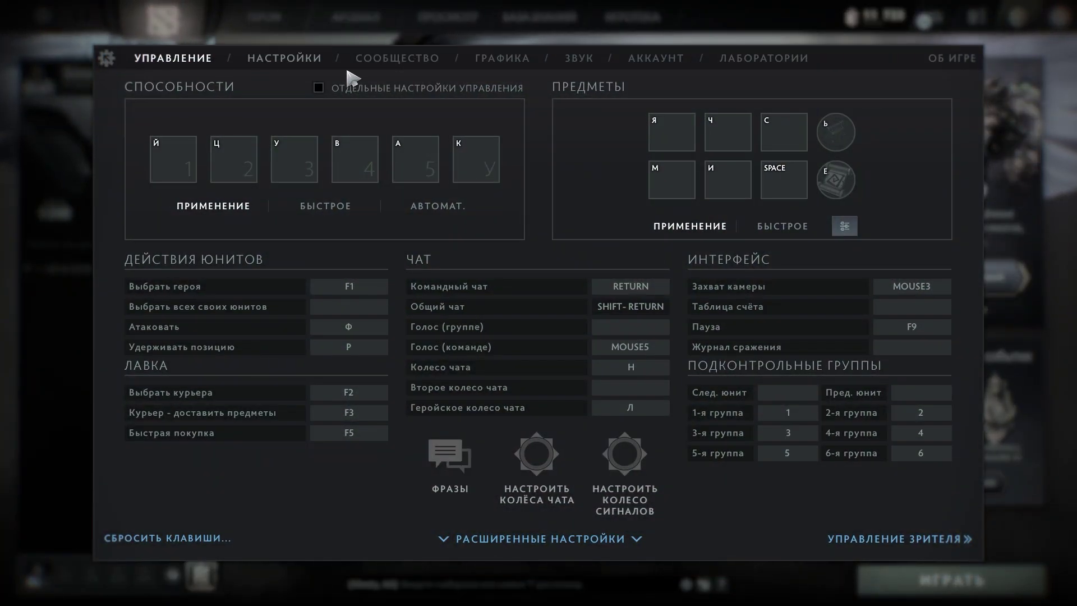
left_click(386, 61)
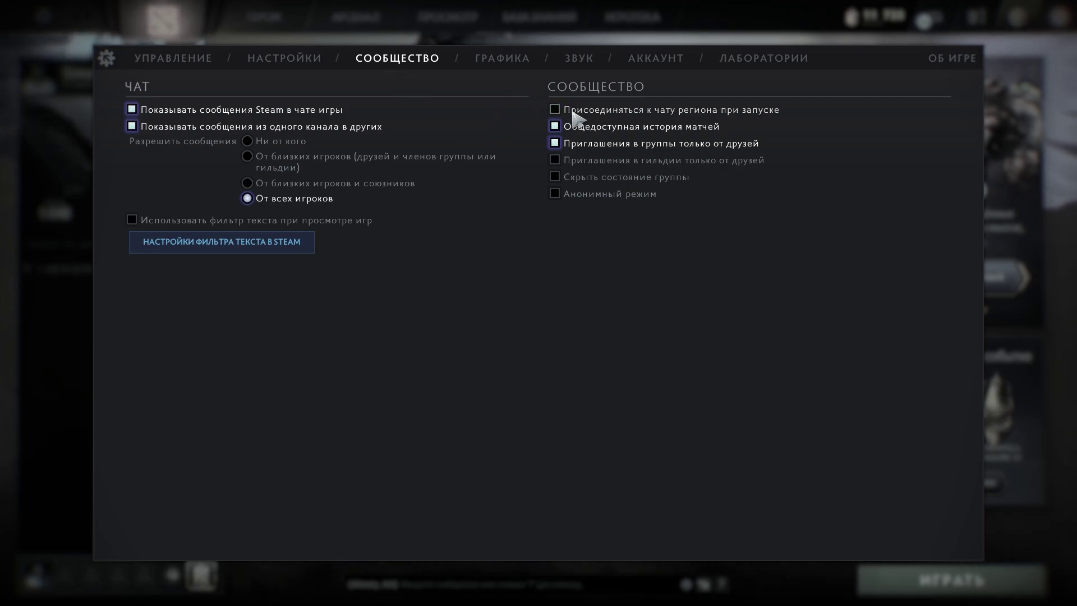
left_click(303, 59)
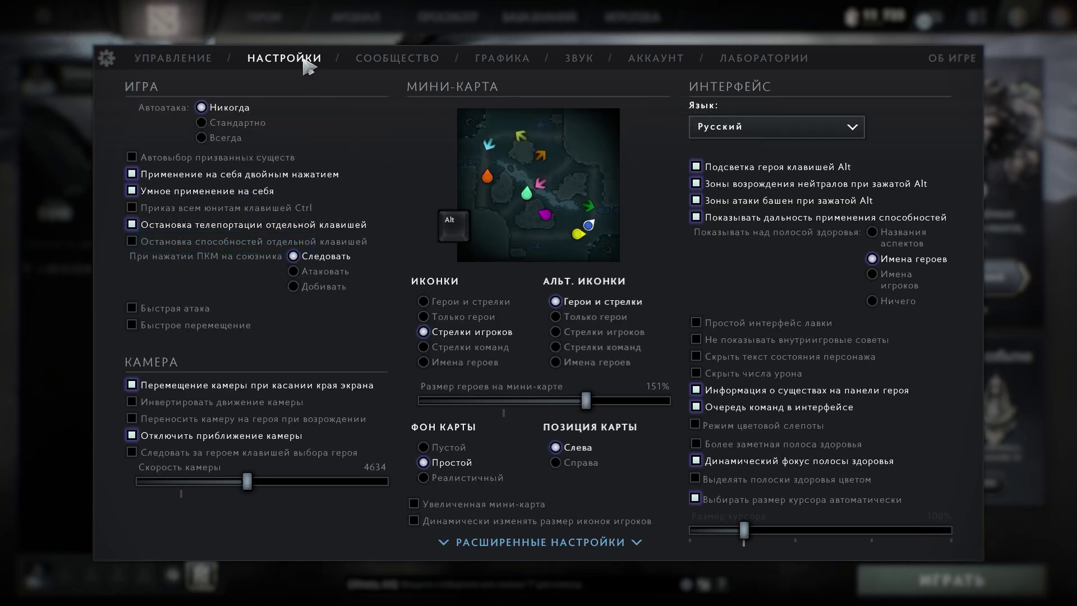
left_click(525, 542)
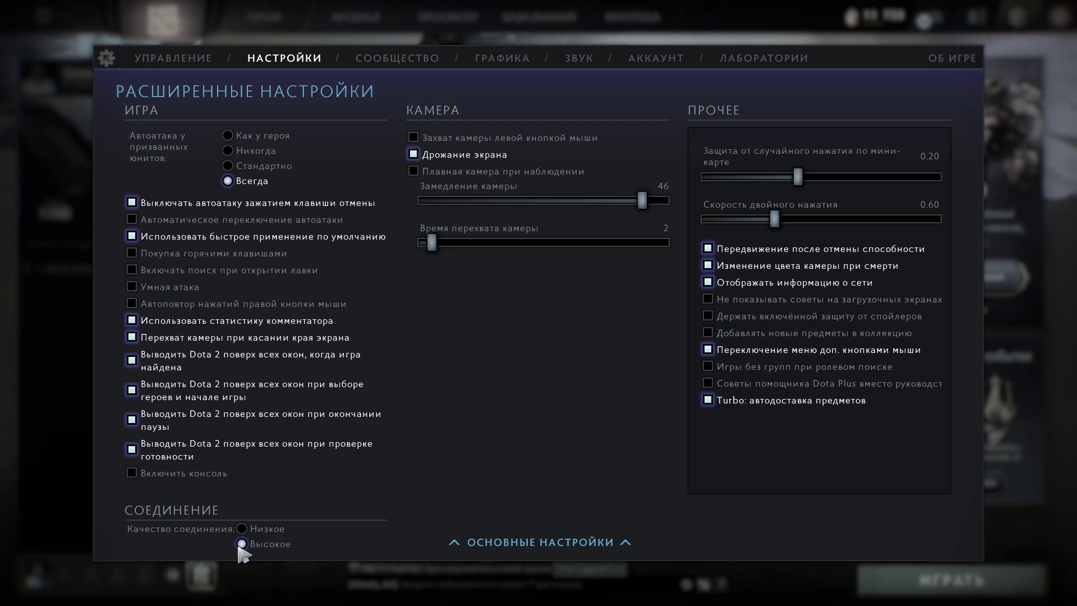
mouse_move(254, 537)
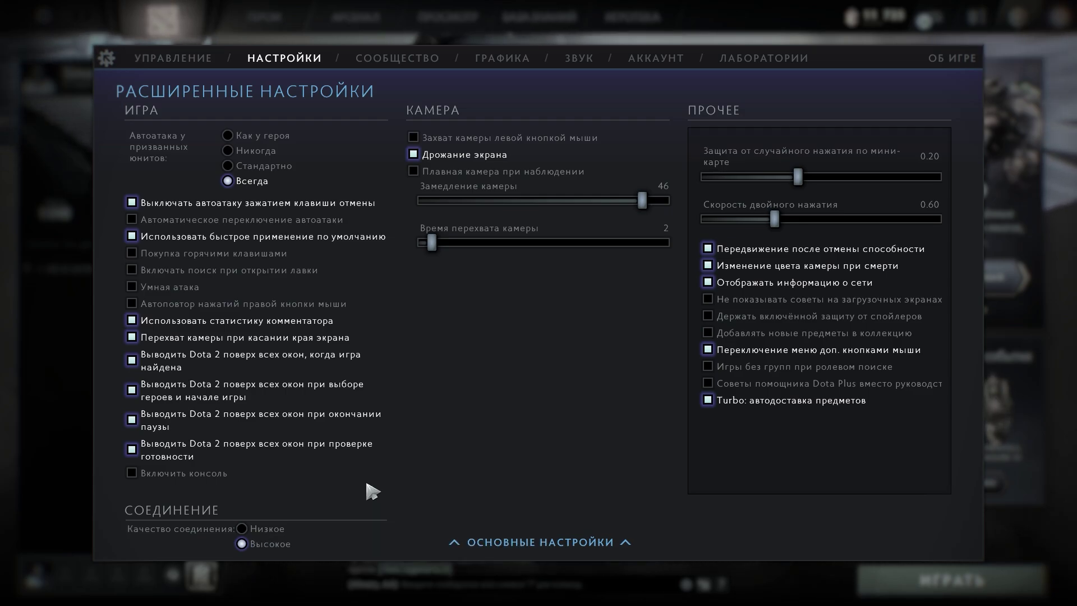
- In the graphics settings, choose the advanced resolution mode with size 1920x1080 (75 Hz) and the display mode "На весь экран"
left_click(503, 62)
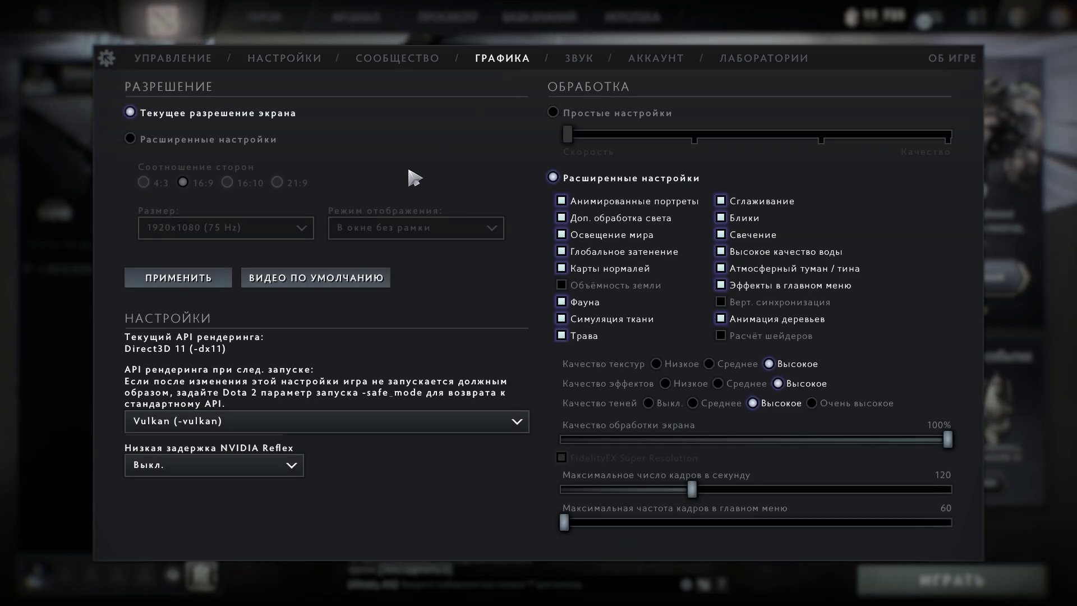
left_click(235, 145)
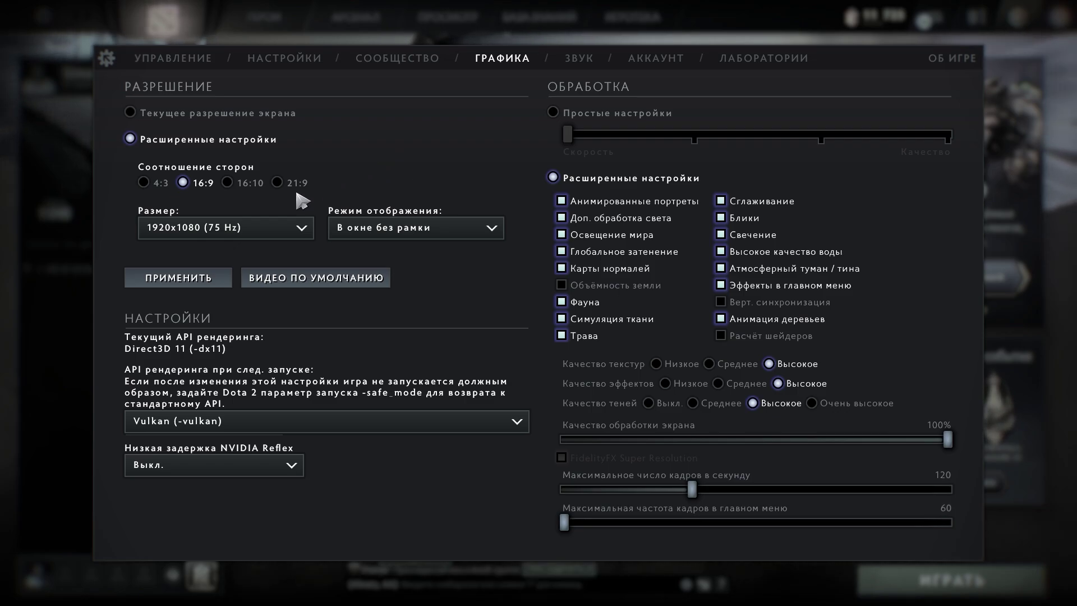
left_click(271, 231)
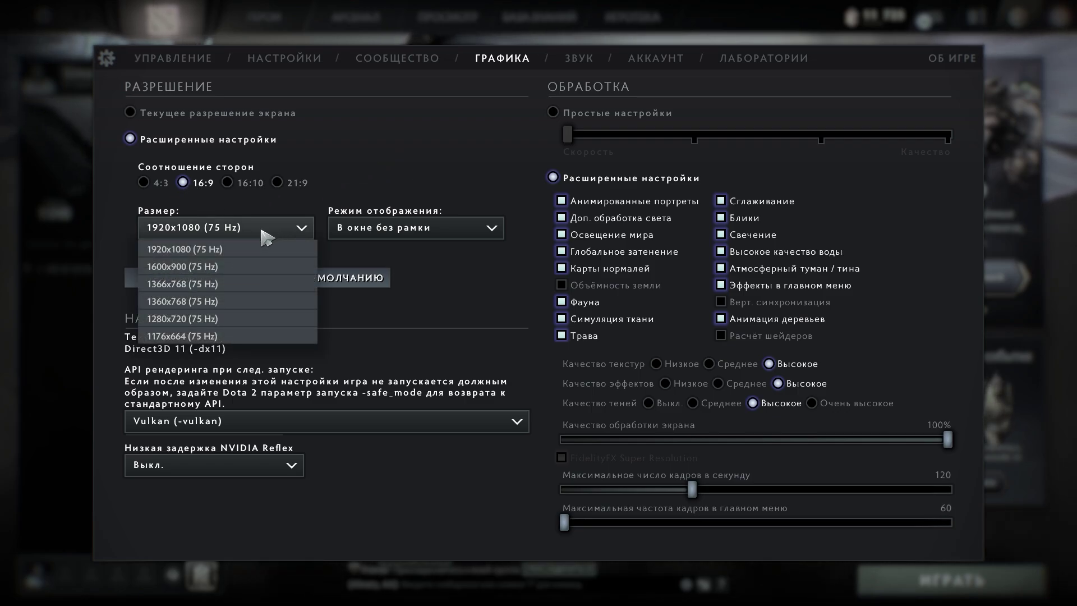
left_click(221, 250)
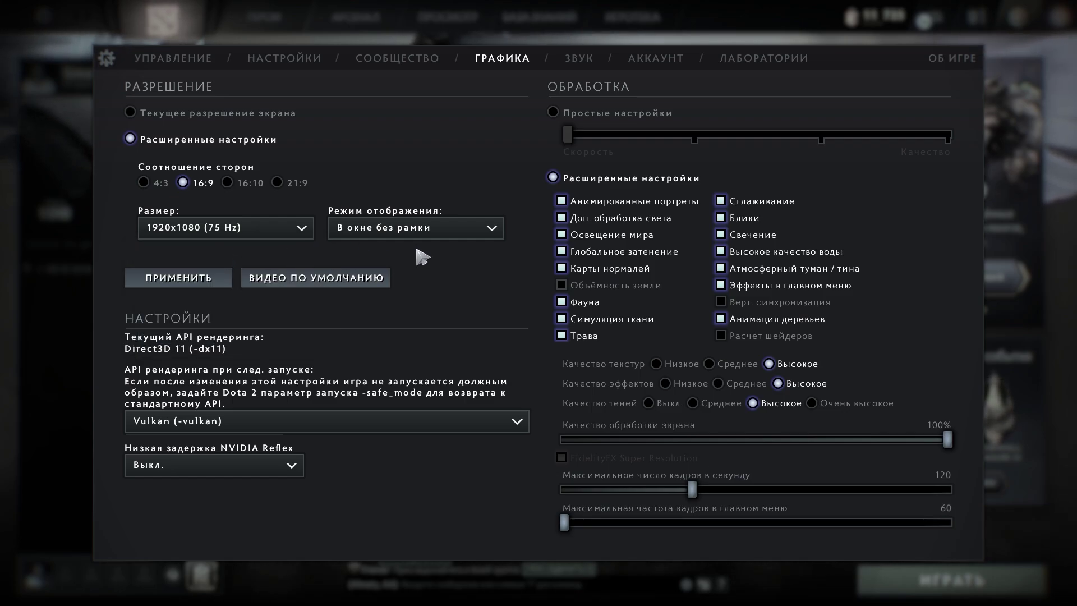
left_click(435, 229)
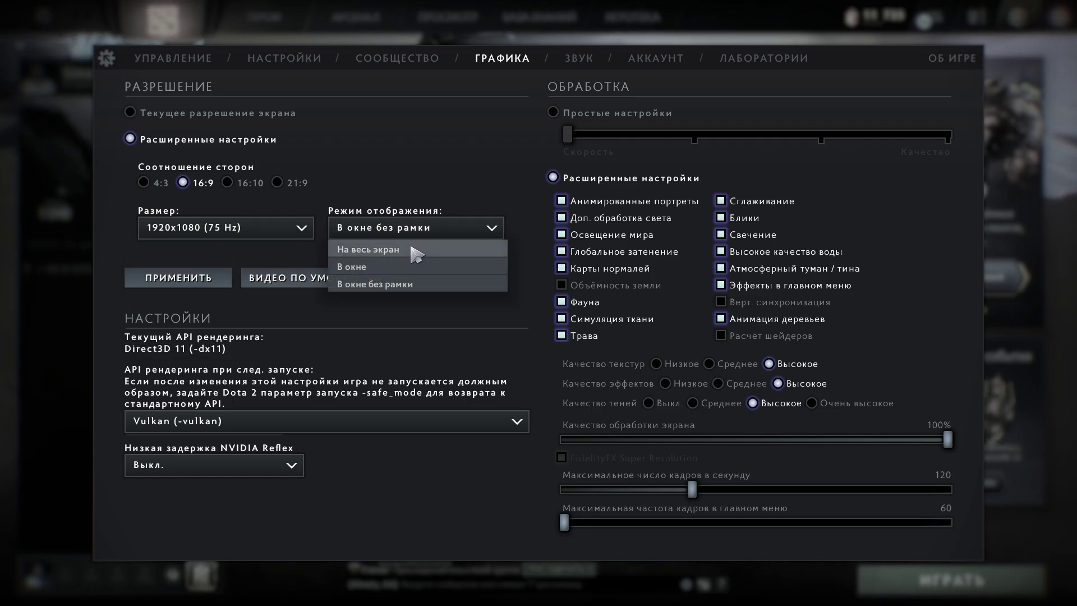
left_click(422, 252)
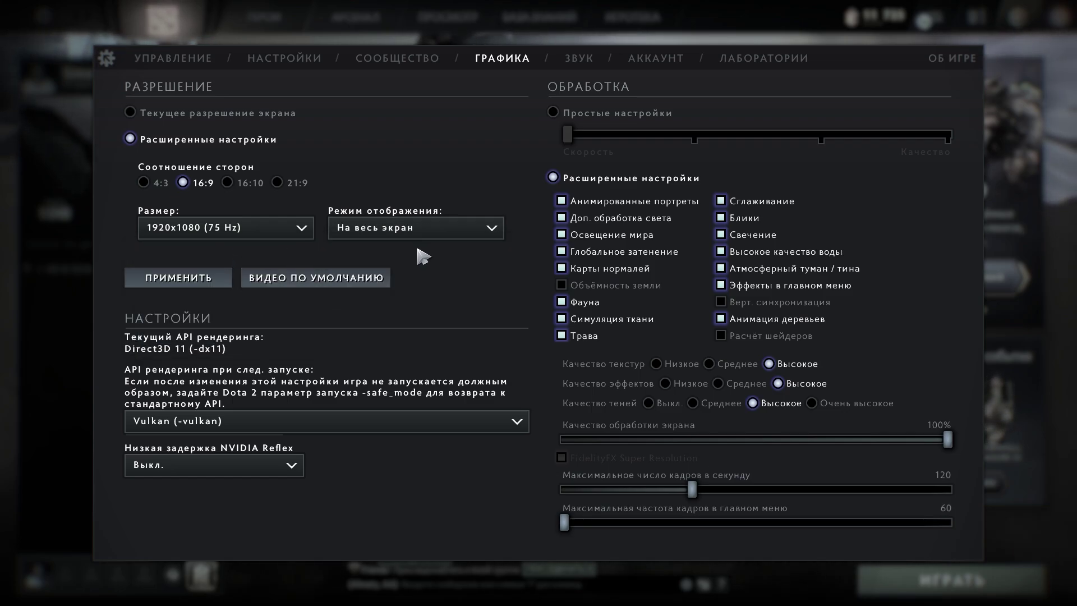
- Choose "Vulkan (-vulkan)" as the rendering API for the next launch and set NVIDIA Reflex low latency to "Вкл."
left_click(241, 425)
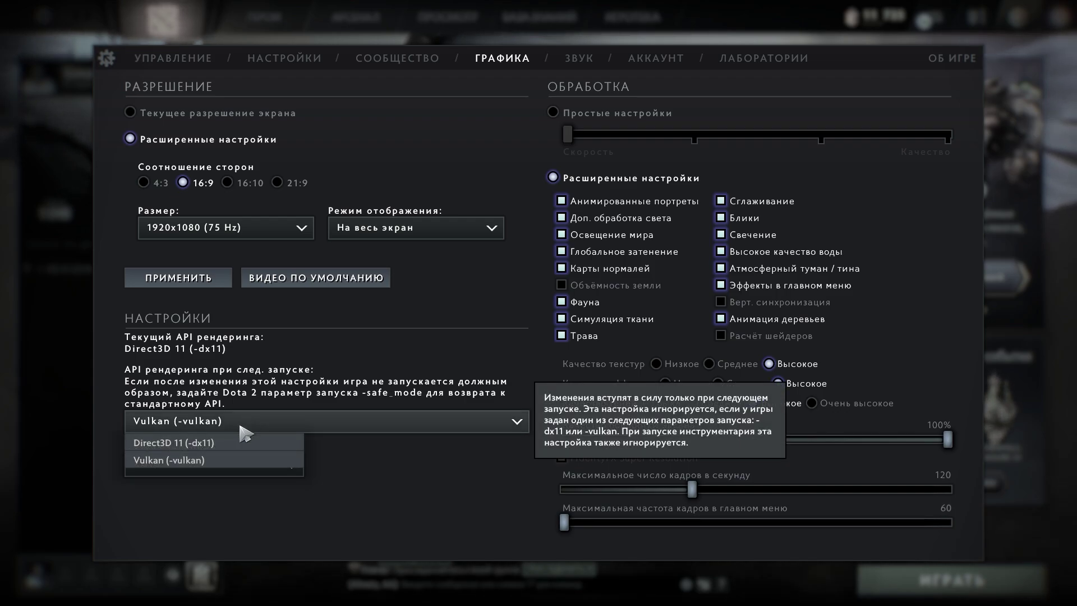
left_click(210, 461)
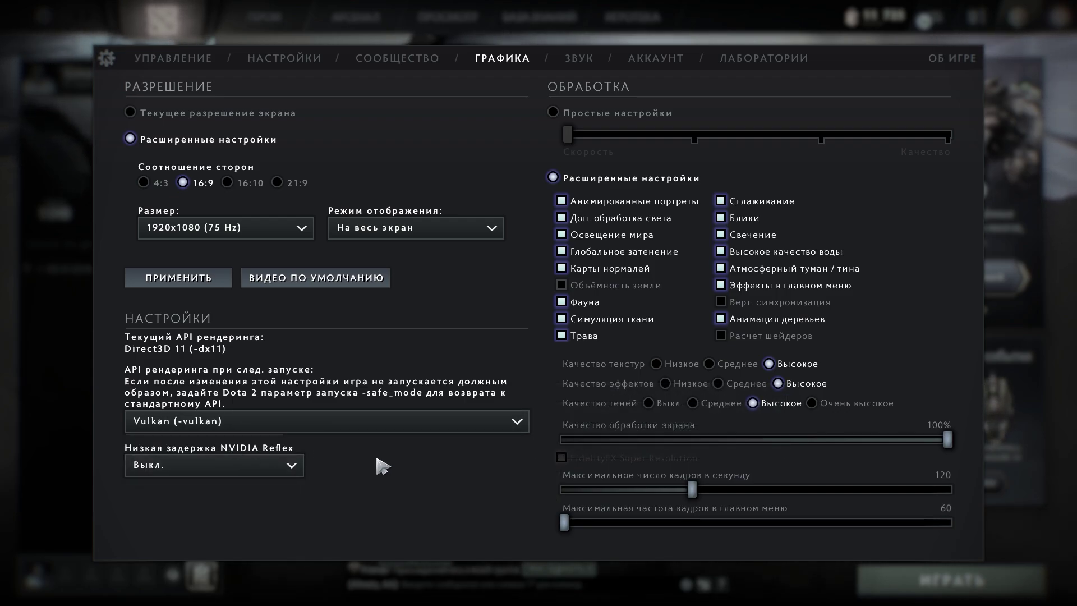
left_click(284, 467)
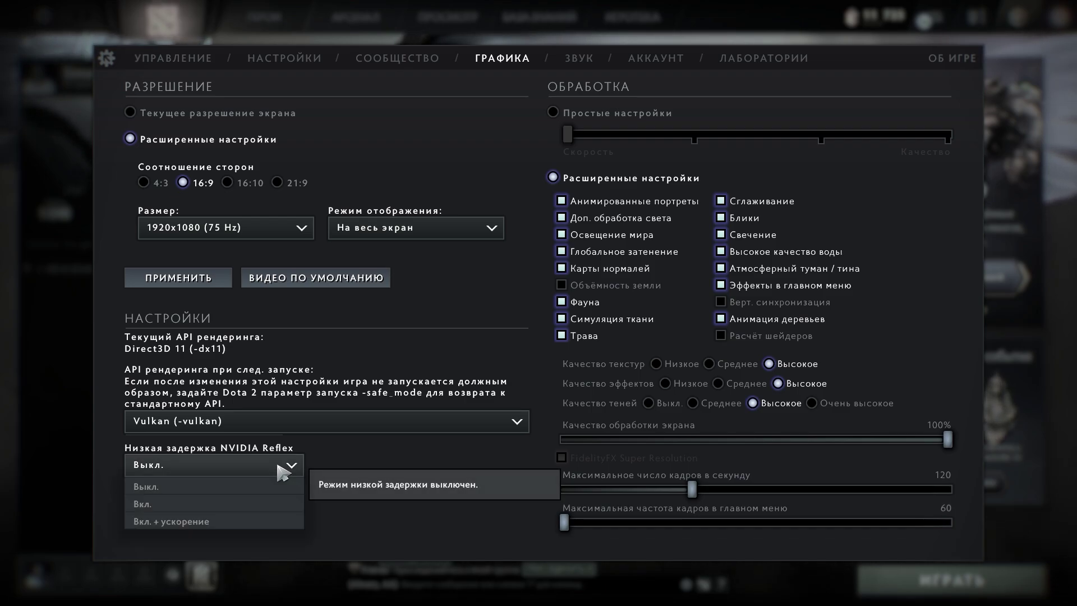
left_click(235, 505)
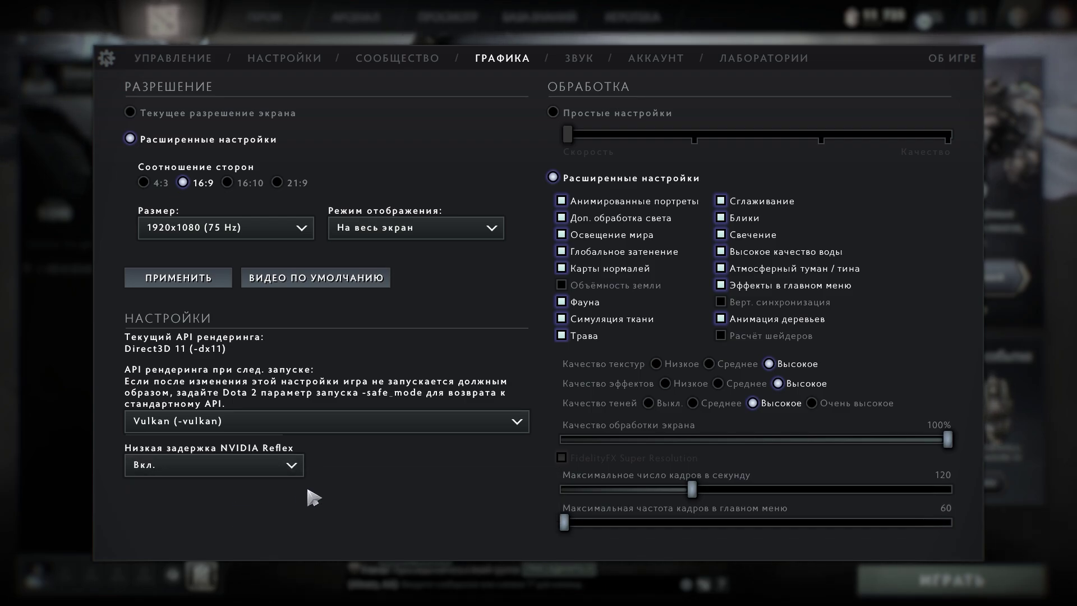
- Disable the rendering options "Анимированные портреты", "Доп. обработка света", "Освещение мира" and "Глобальное затенение"
left_click(561, 201)
left_click(562, 218)
left_click(562, 235)
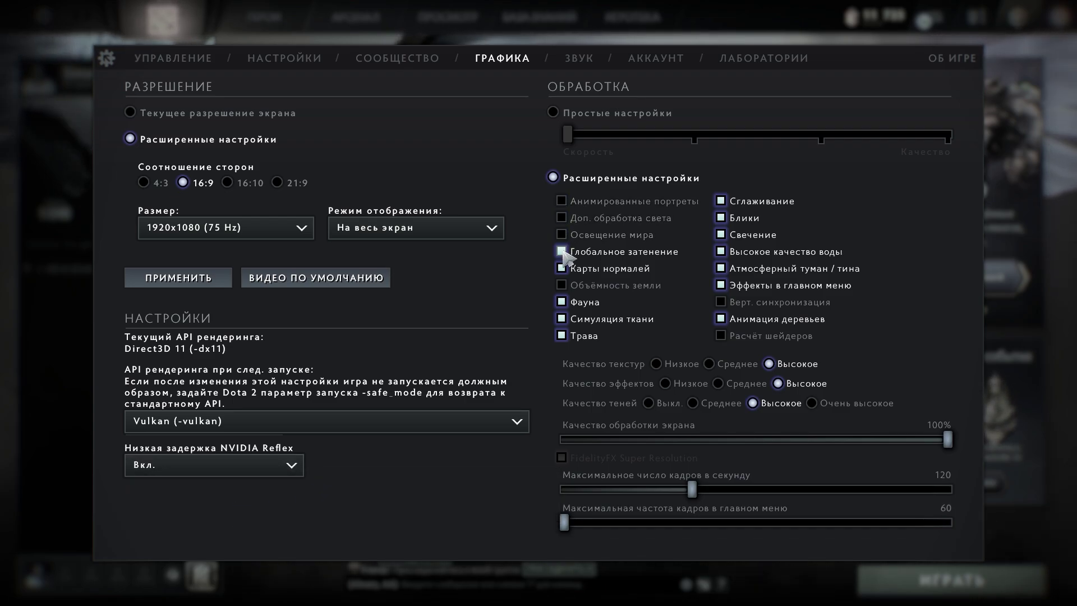
left_click(563, 251)
- Disable the rendering options "Карты нормалей", "Фауна", "Симуляция ткани" and "Трава"
left_click(563, 268)
left_click(561, 285)
left_click(561, 301)
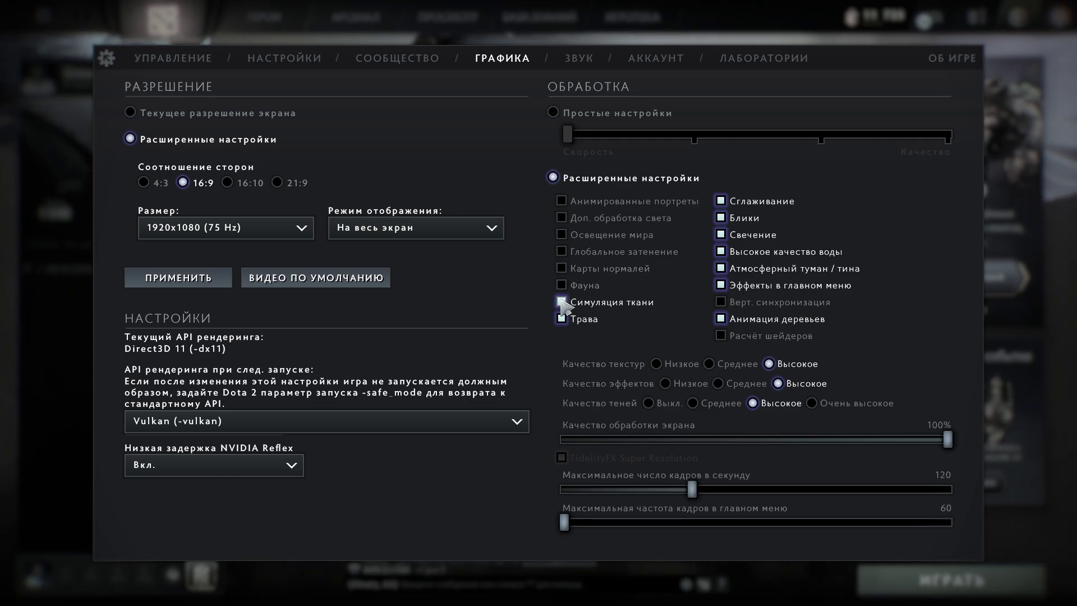
left_click(561, 318)
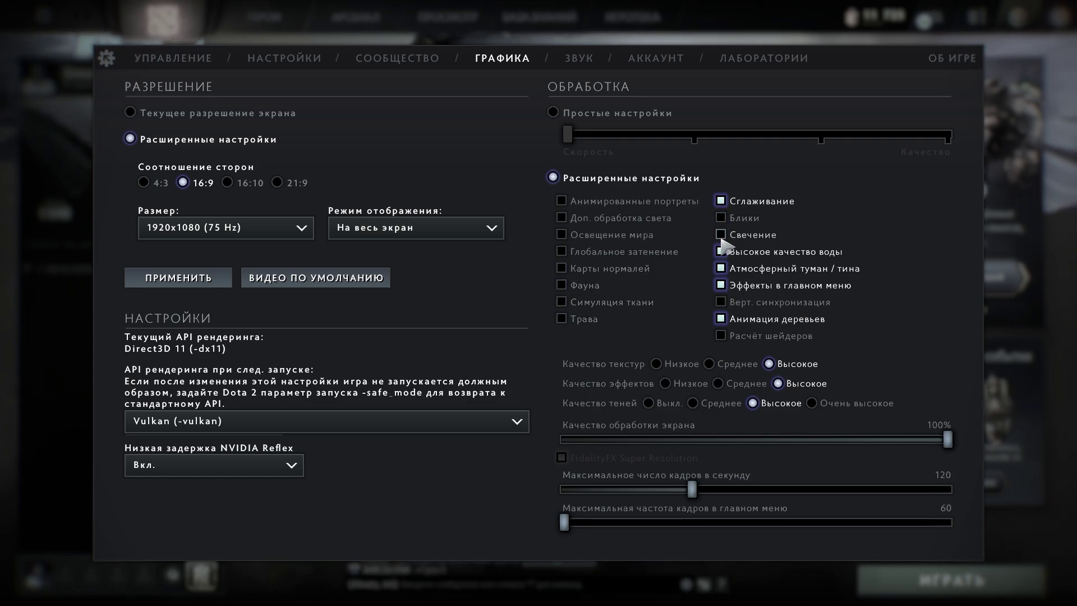
- Disable the rendering options "Блики", "Свечение", "Атмосферный туман / тина" and "Эффекты в главном меню"
left_click(721, 268)
left_click(721, 285)
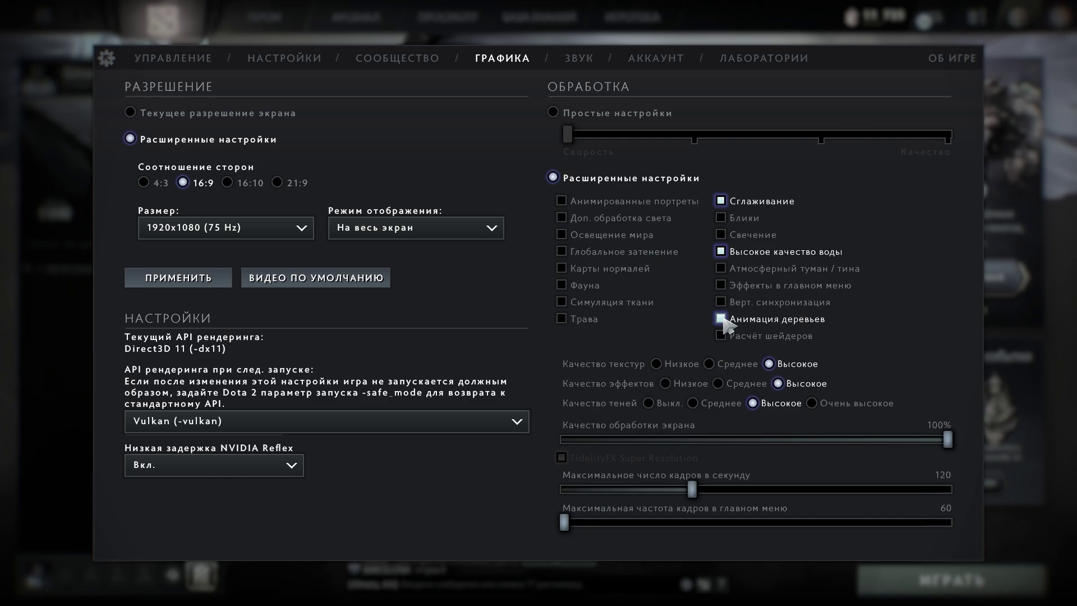